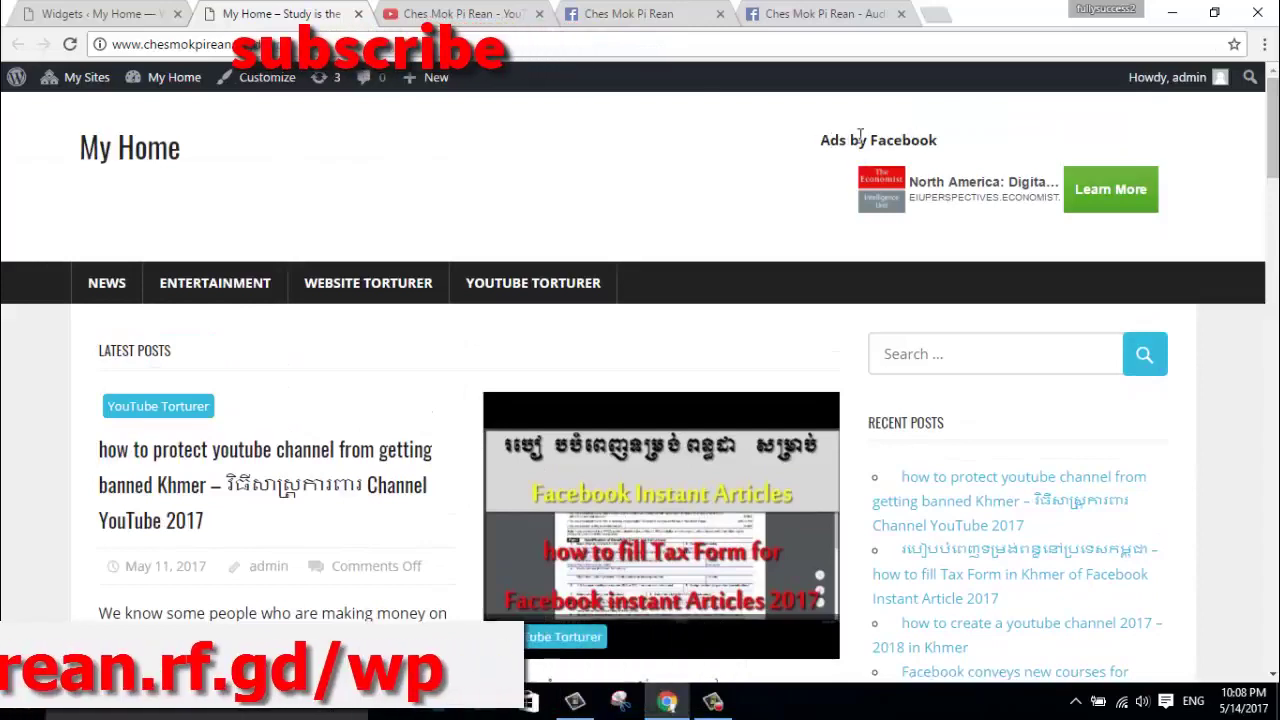
Clear the title of the Text widget in the Header area, then save and close the widget
click(118, 8)
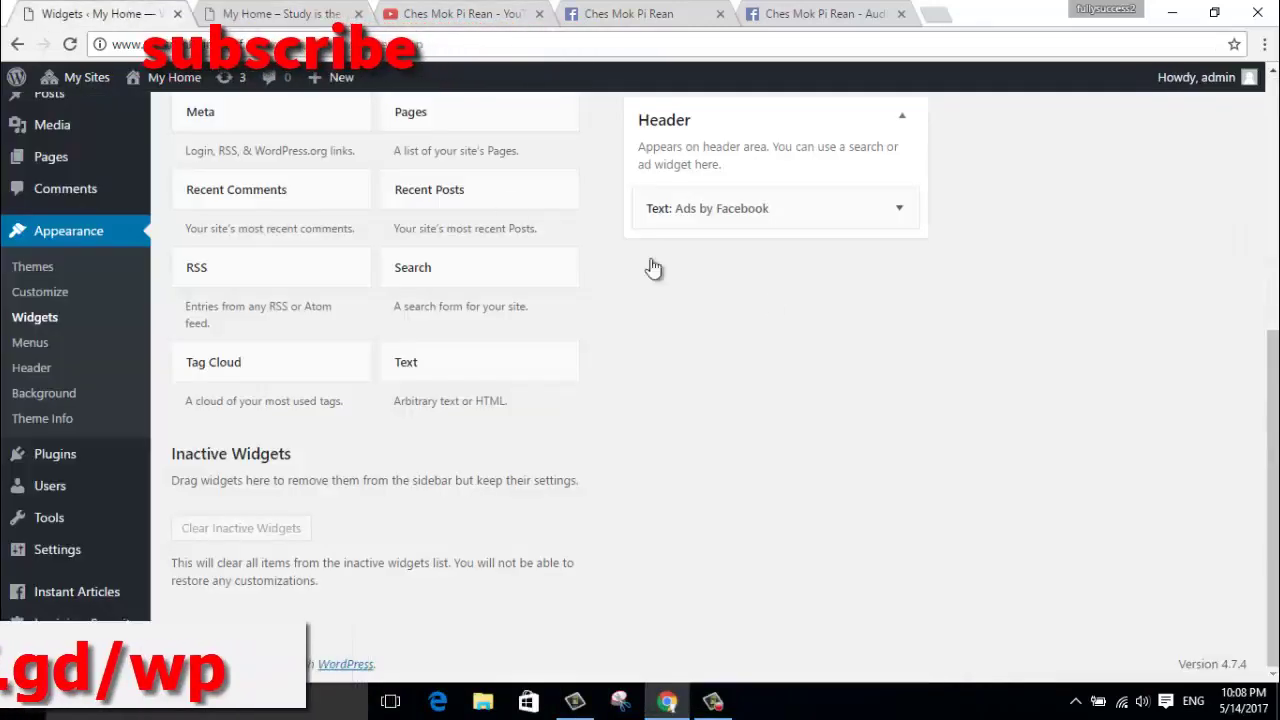
click(897, 210)
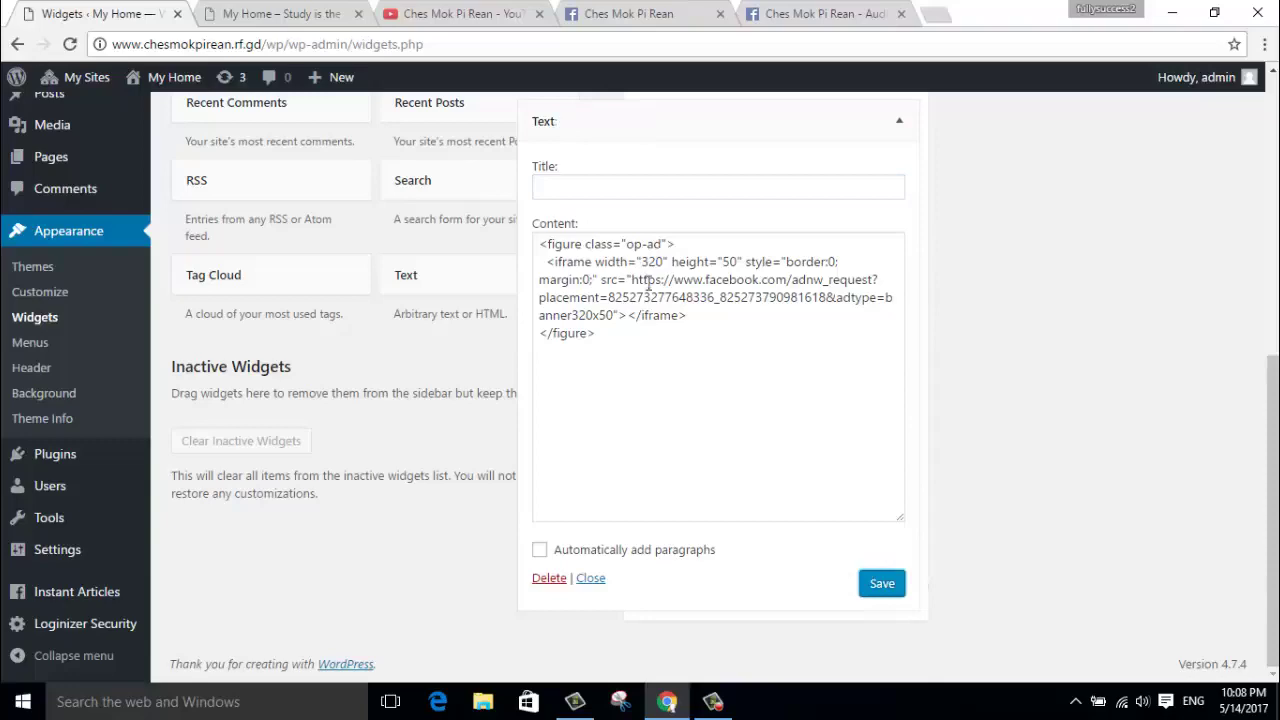
click(591, 579)
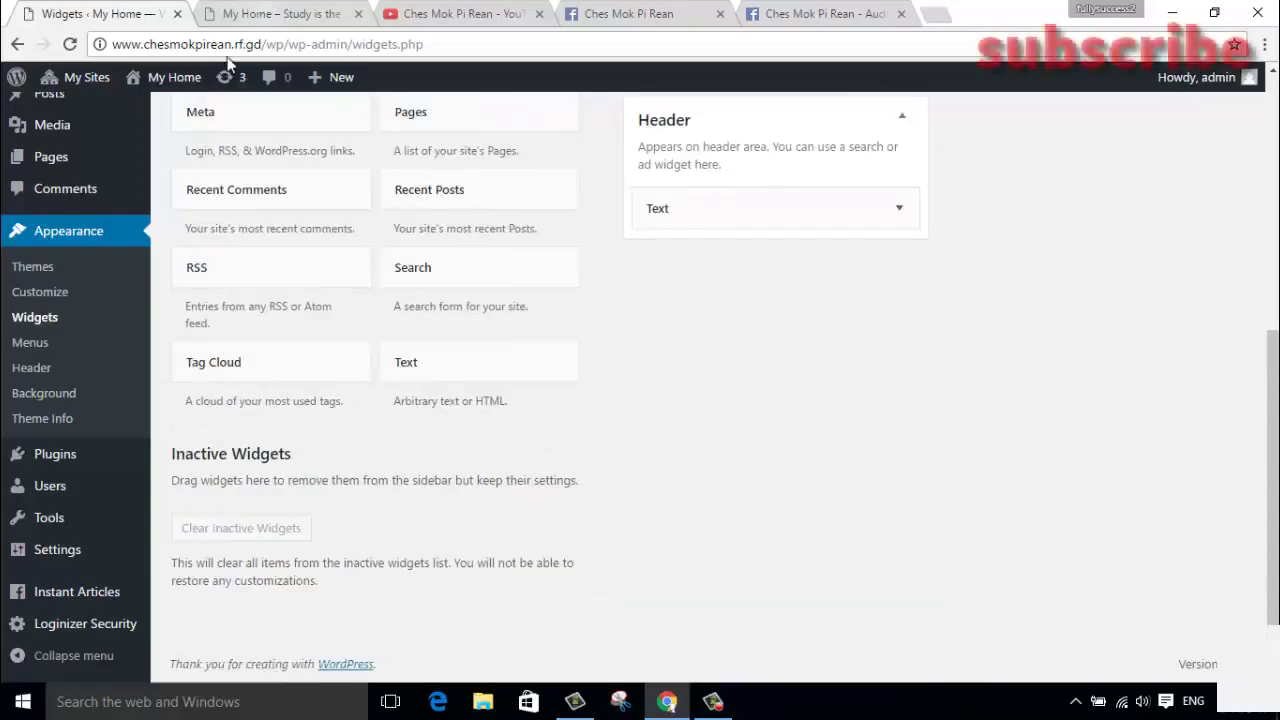
Check the header ad on the site's home page and look through the page down to the end of the sidebar
key(ctrl+Tab)
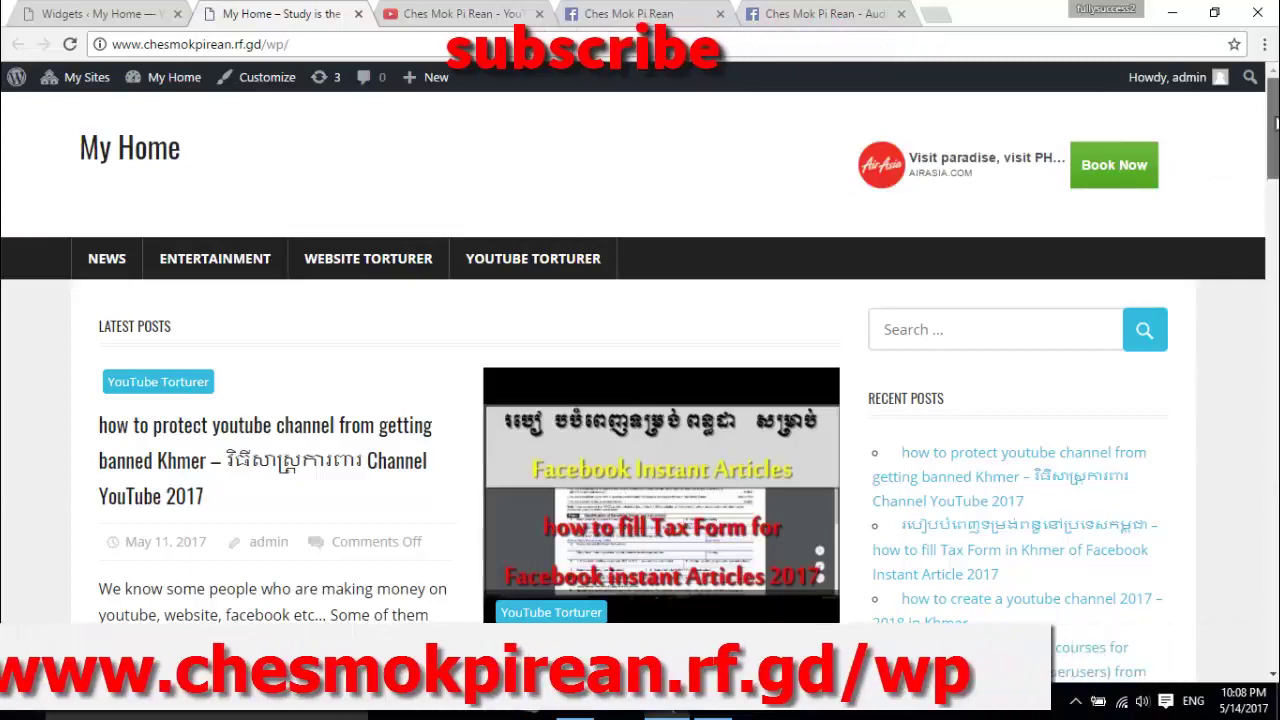
scroll(1275, 115, down, 7)
scroll(1265, 126, up, 7)
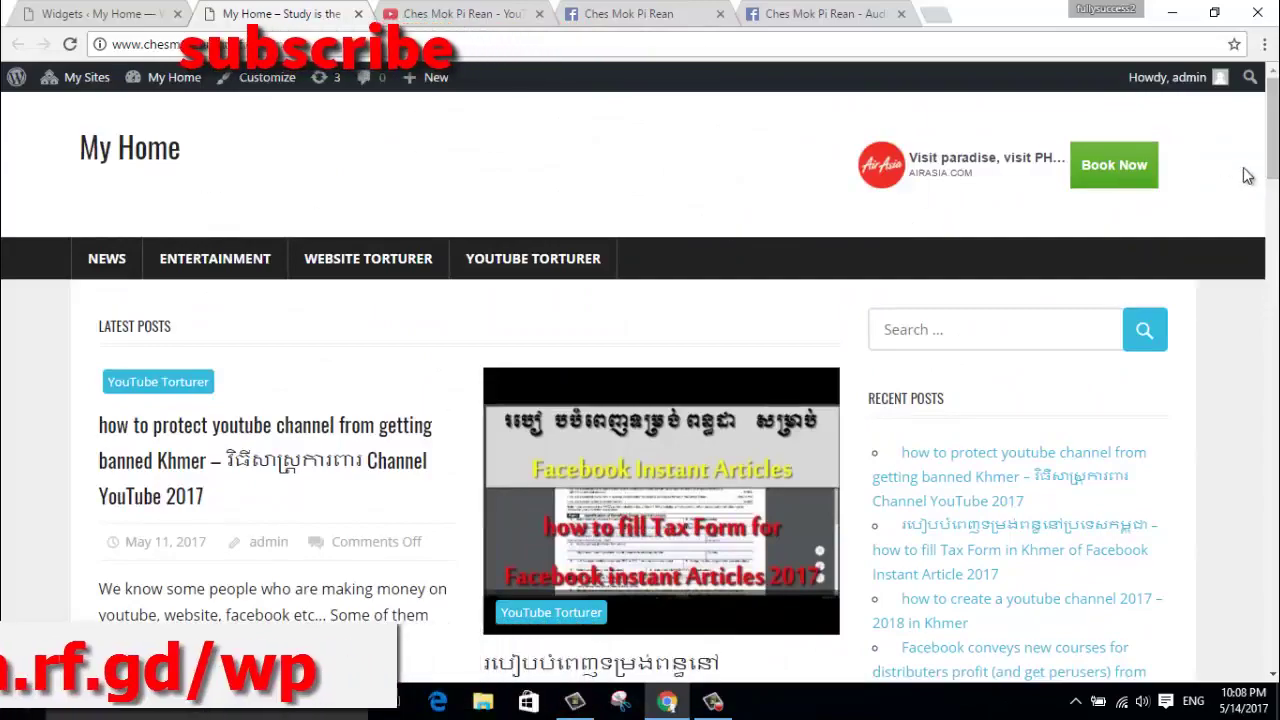
scroll(1250, 170, down, 4)
scroll(995, 290, down, 8)
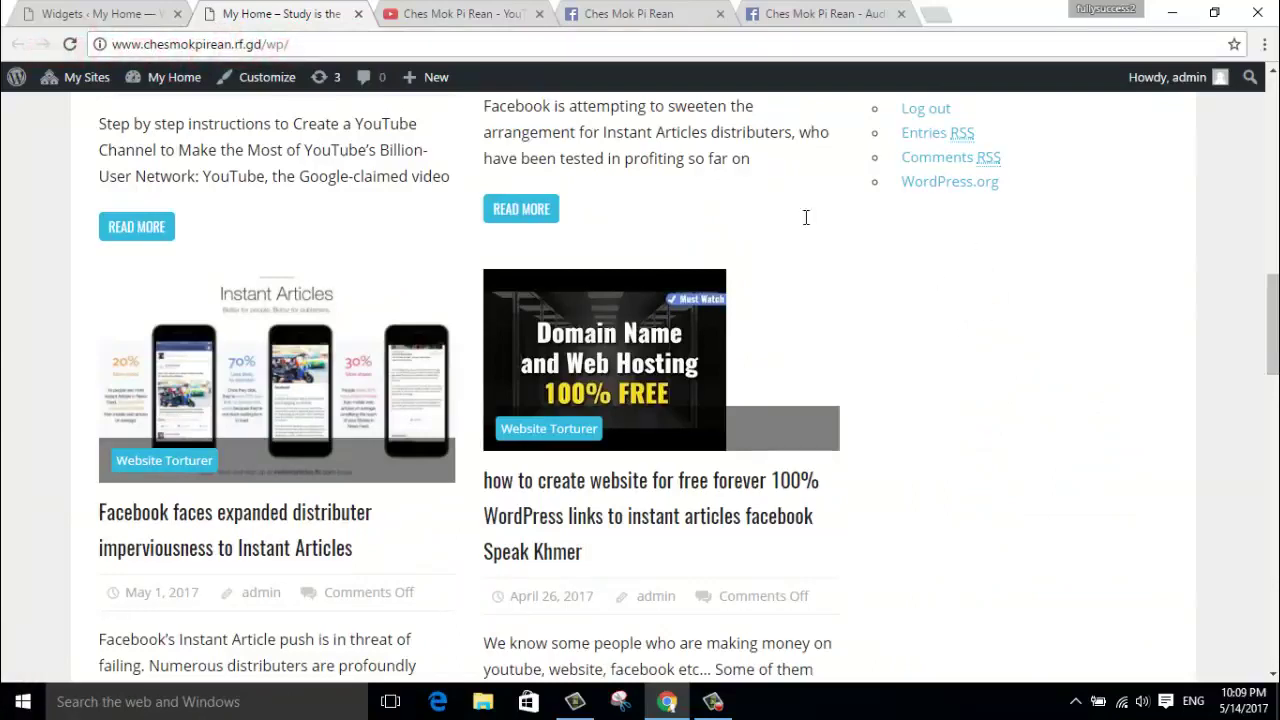
Add a new Text widget to the Sidebar area on the Widgets page
click(100, 14)
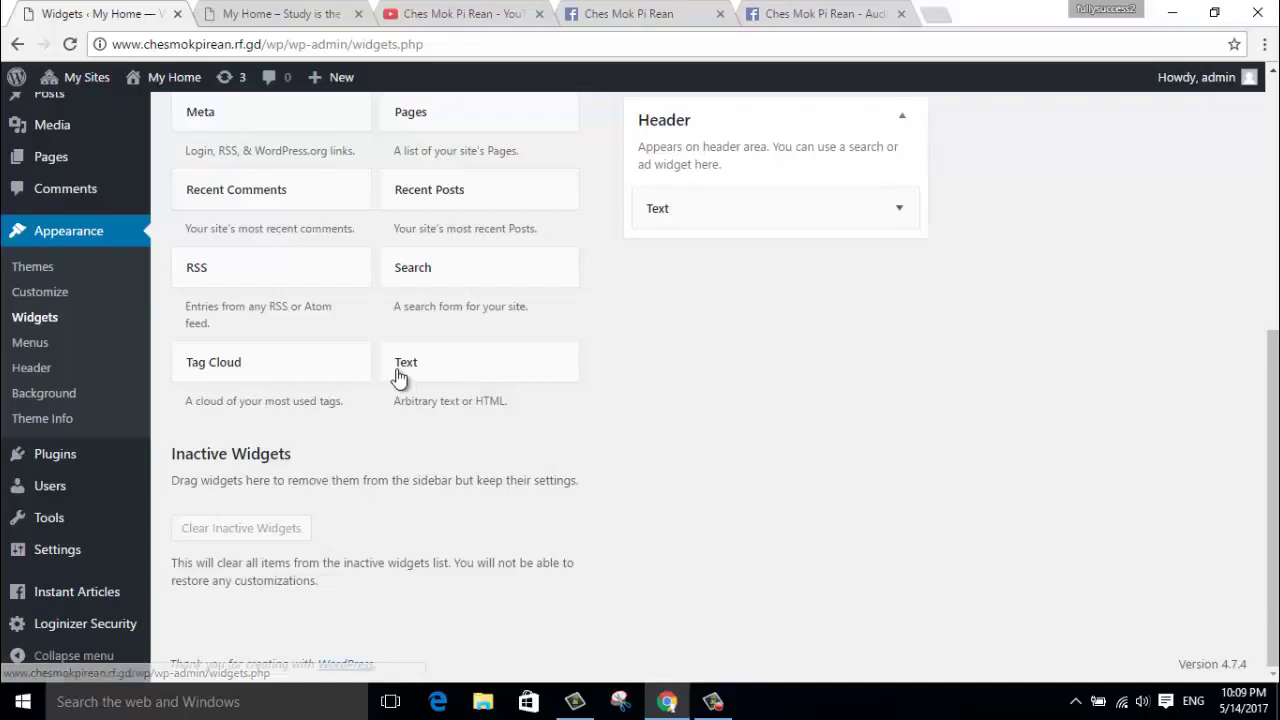
click(398, 377)
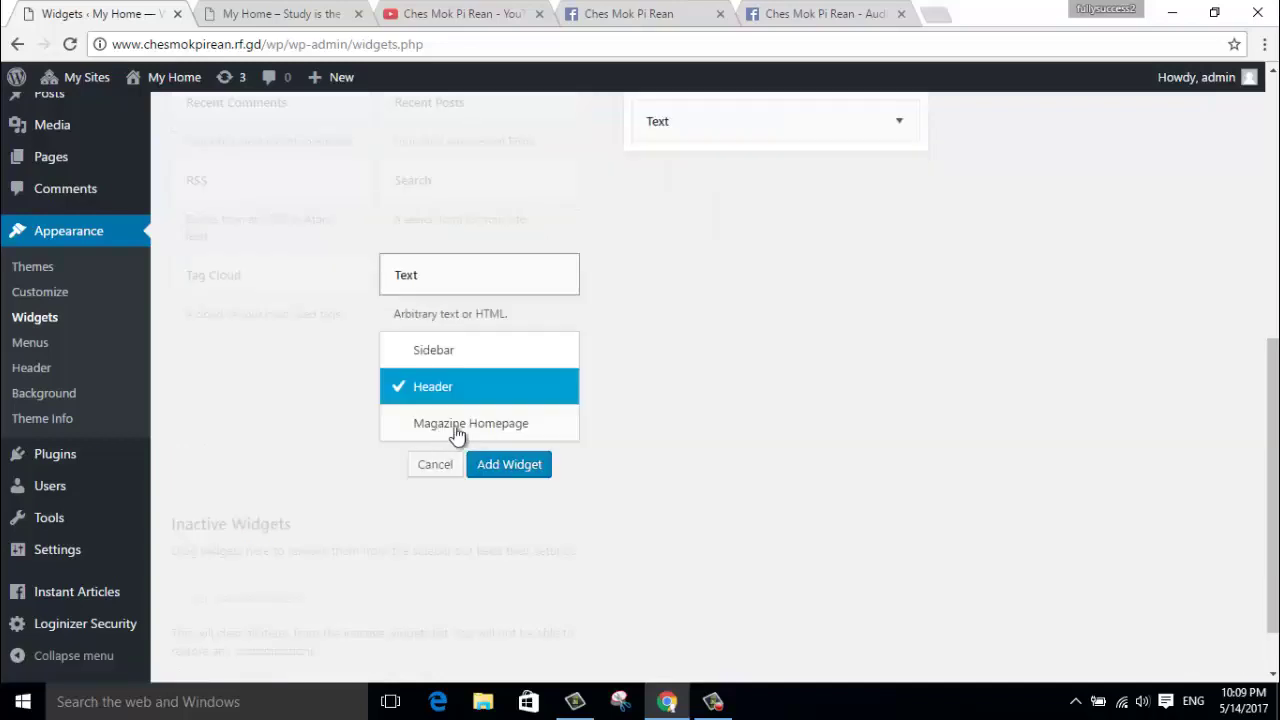
click(432, 352)
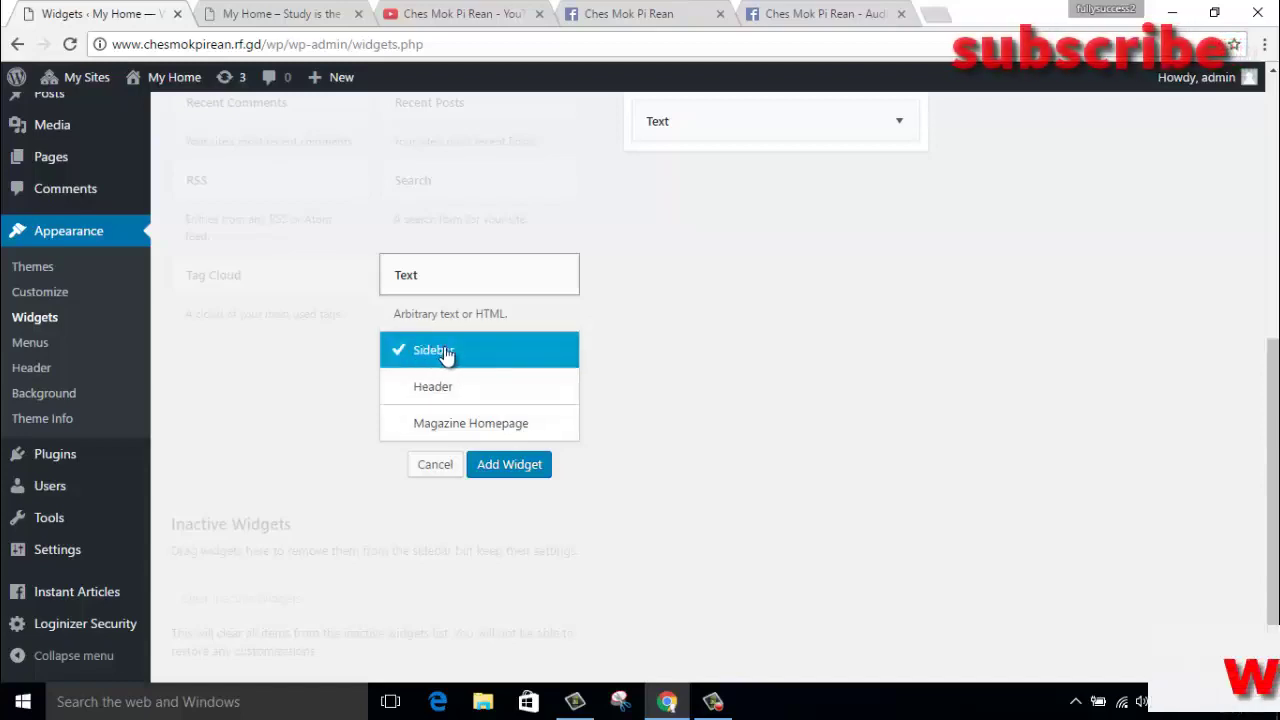
click(508, 467)
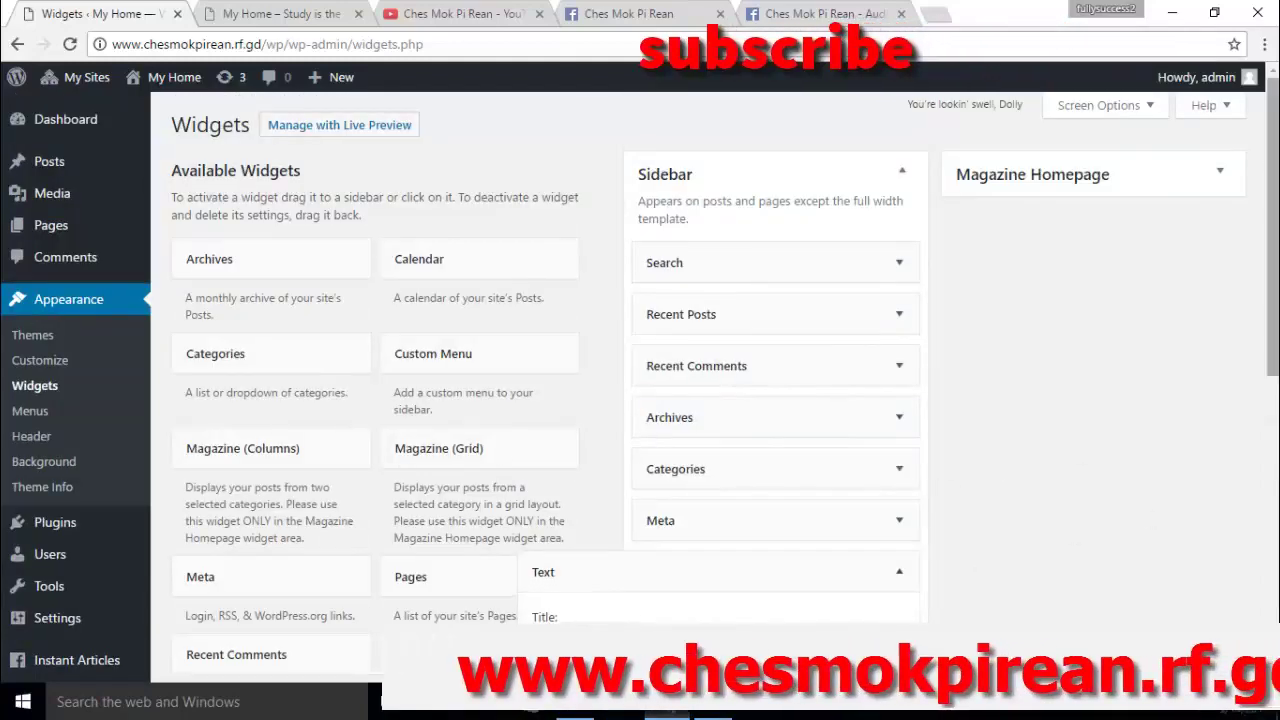
Give the new sidebar Text widget the title "Ads by Facebook"
scroll(1006, 466, down, 1)
scroll(1246, 423, down, 3)
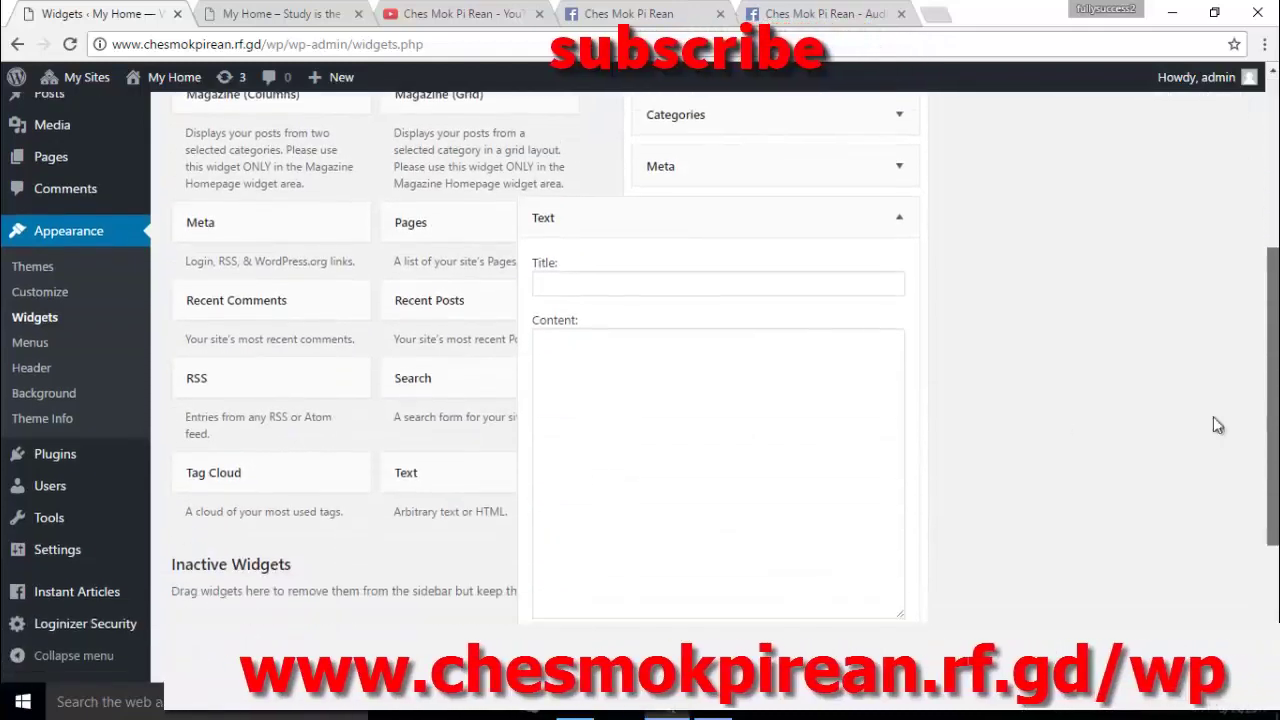
click(558, 272)
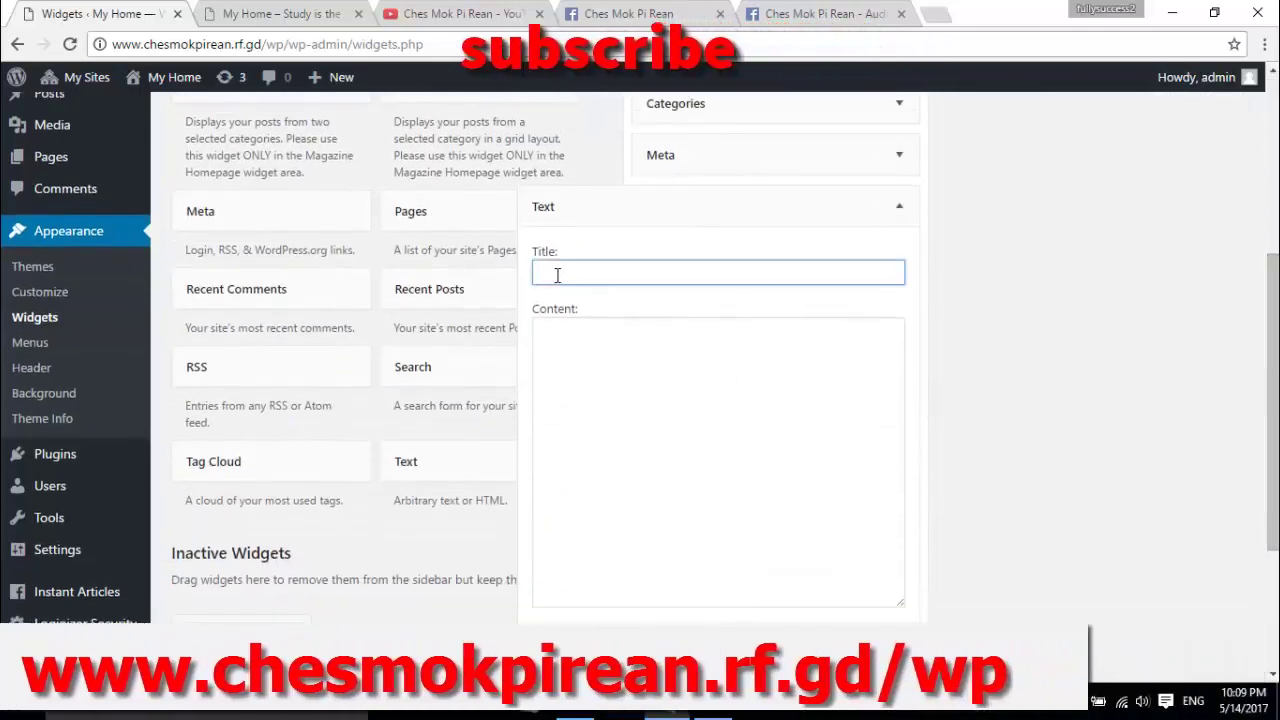
text(Ads by Fa)
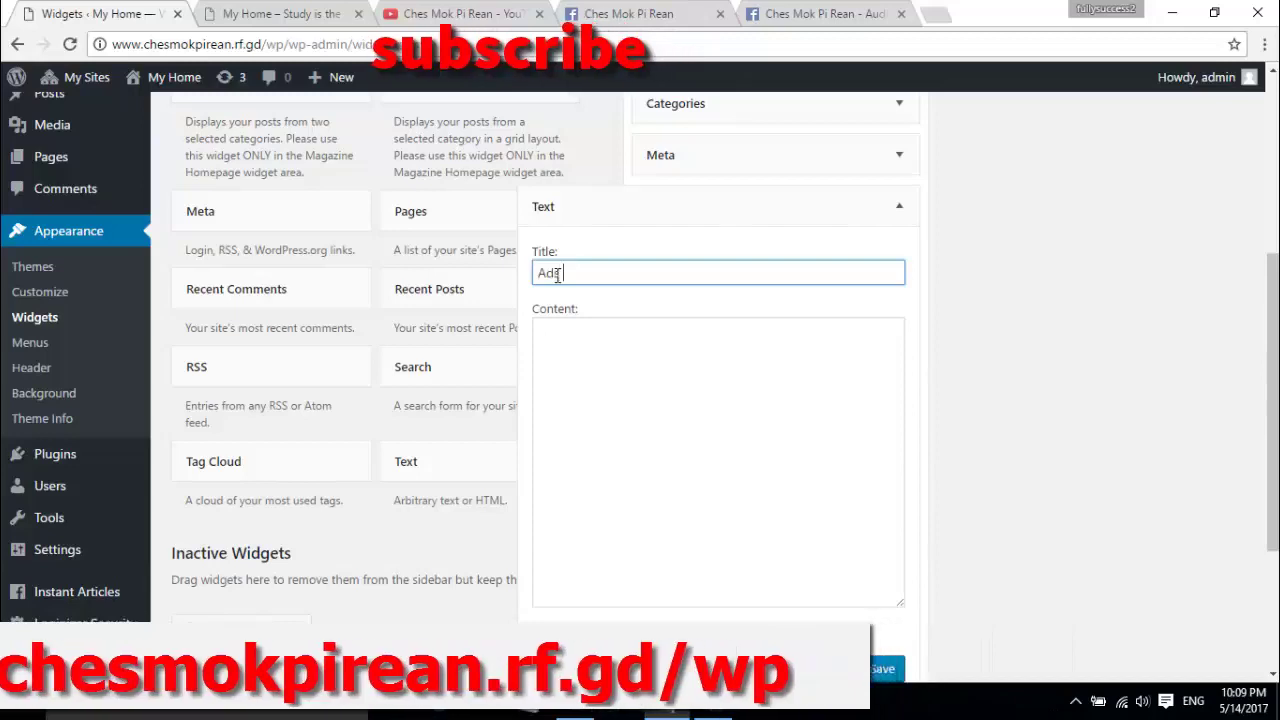
text(cebook)
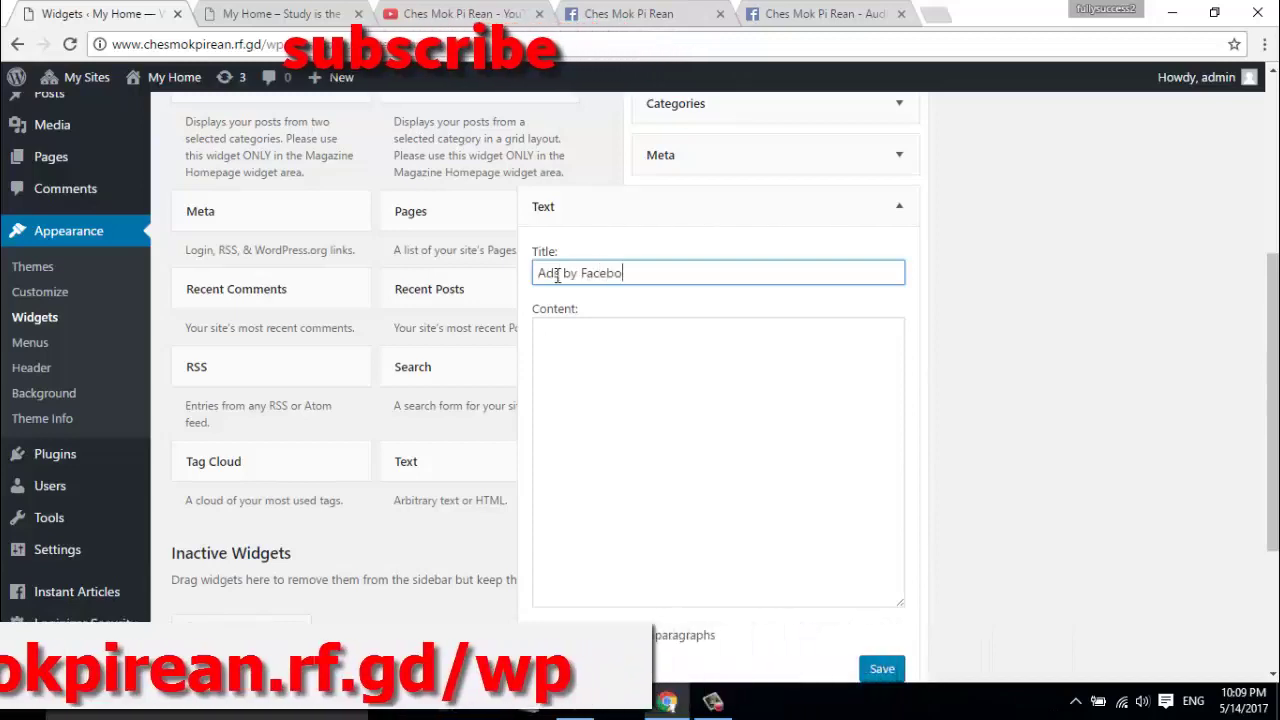
click(545, 340)
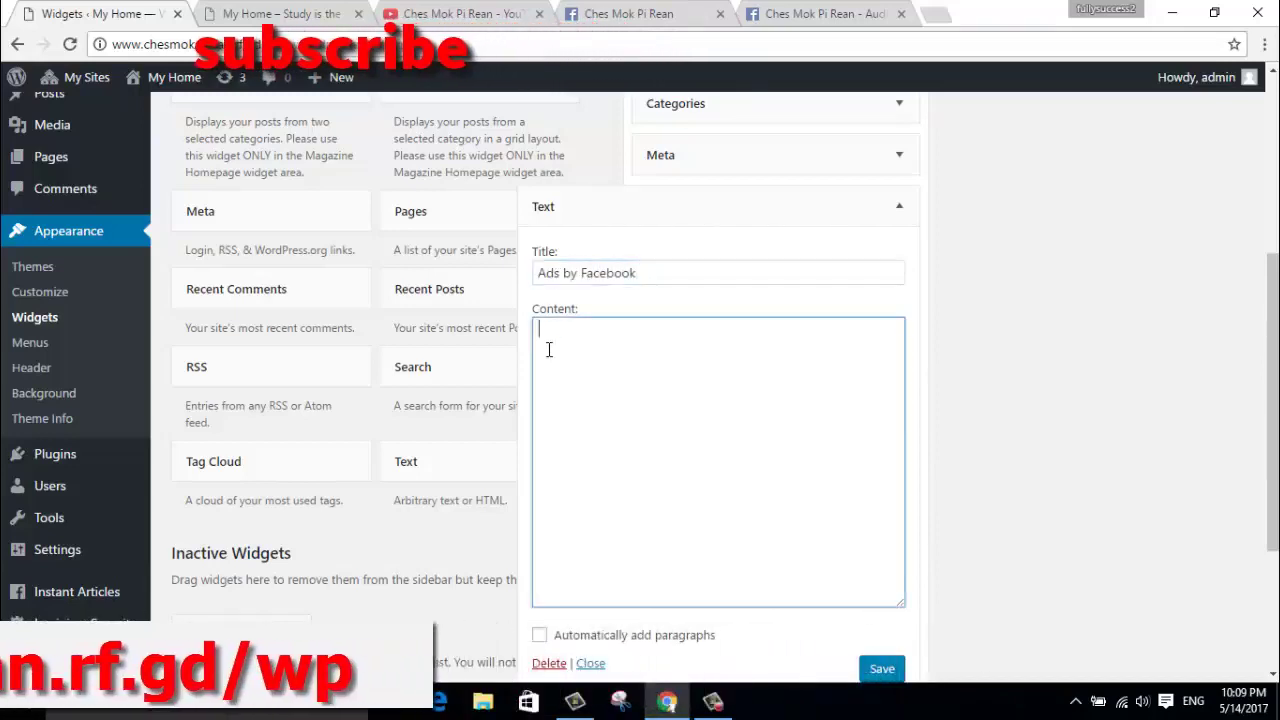
Change the Facebook placement's sample integration code to the Rectangle format and copy the whole snippet
click(828, 13)
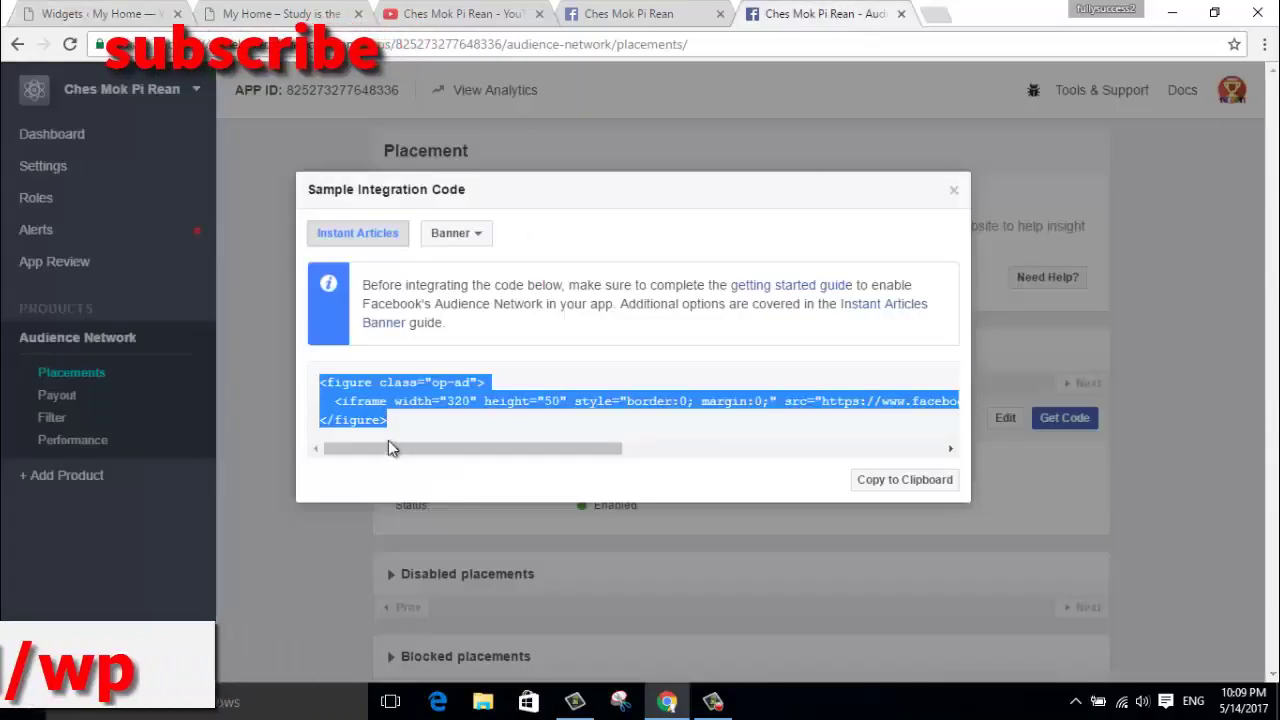
click(452, 235)
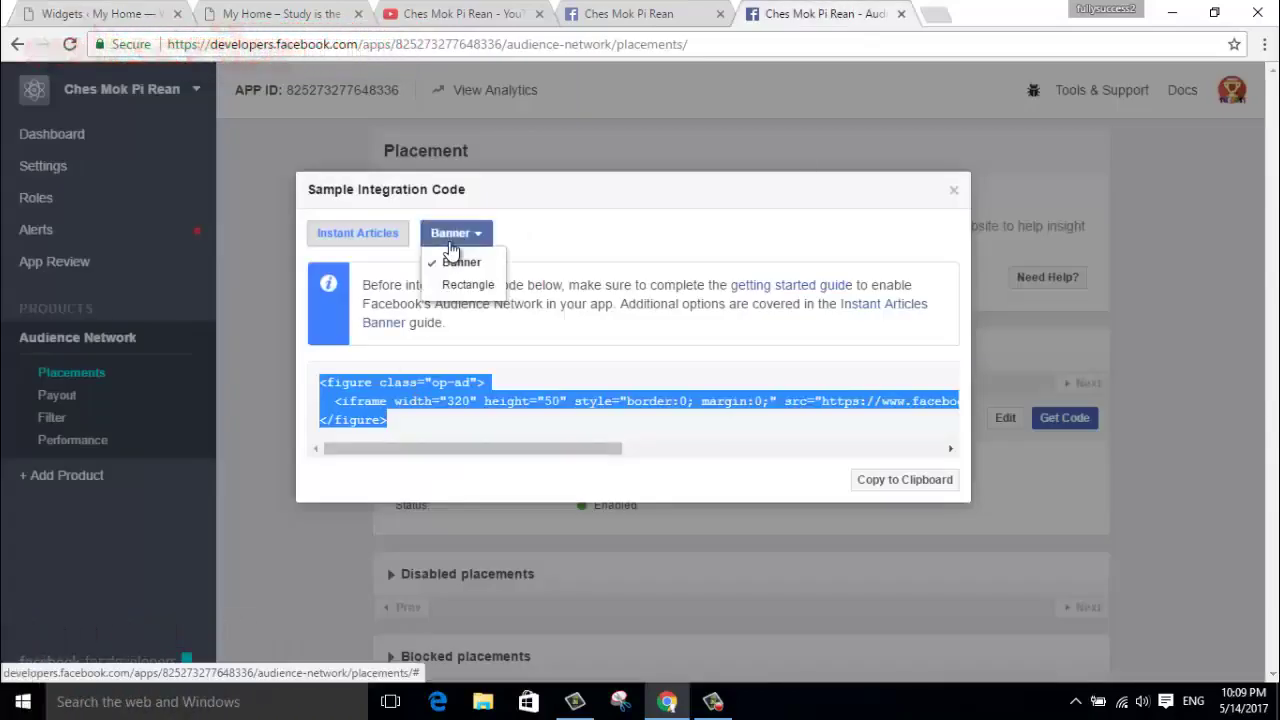
click(466, 286)
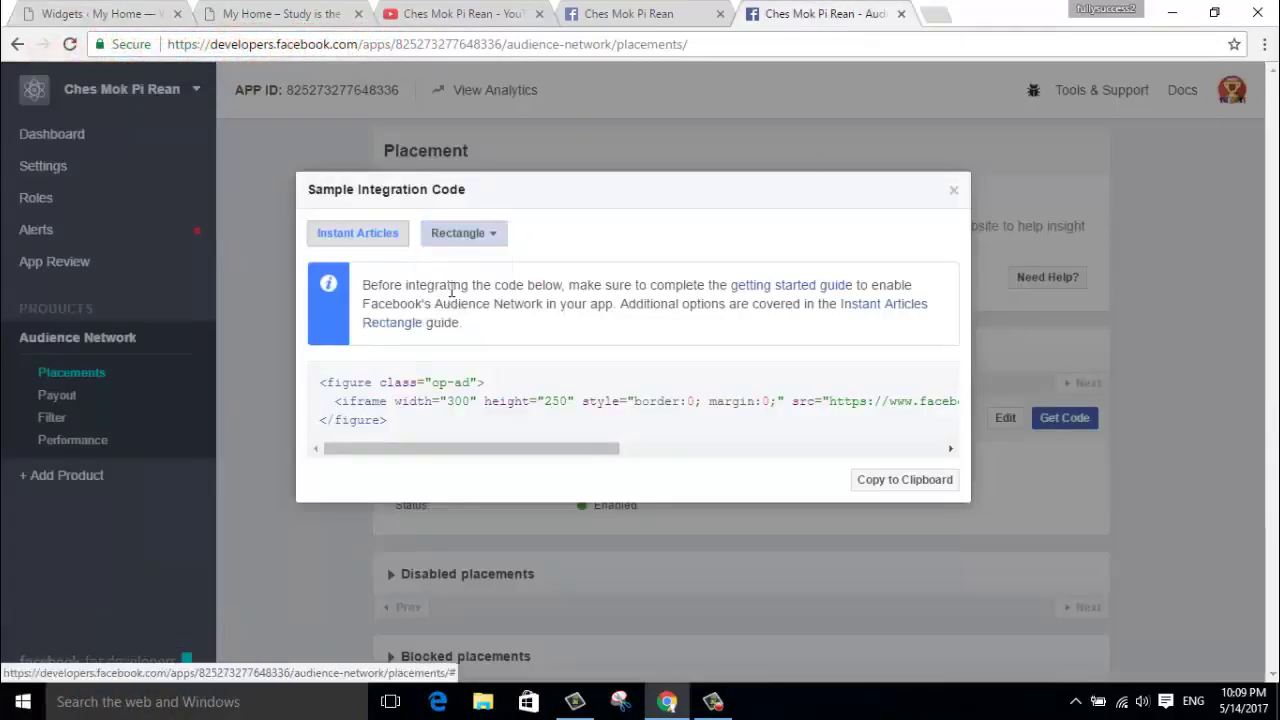
triple_click(388, 407)
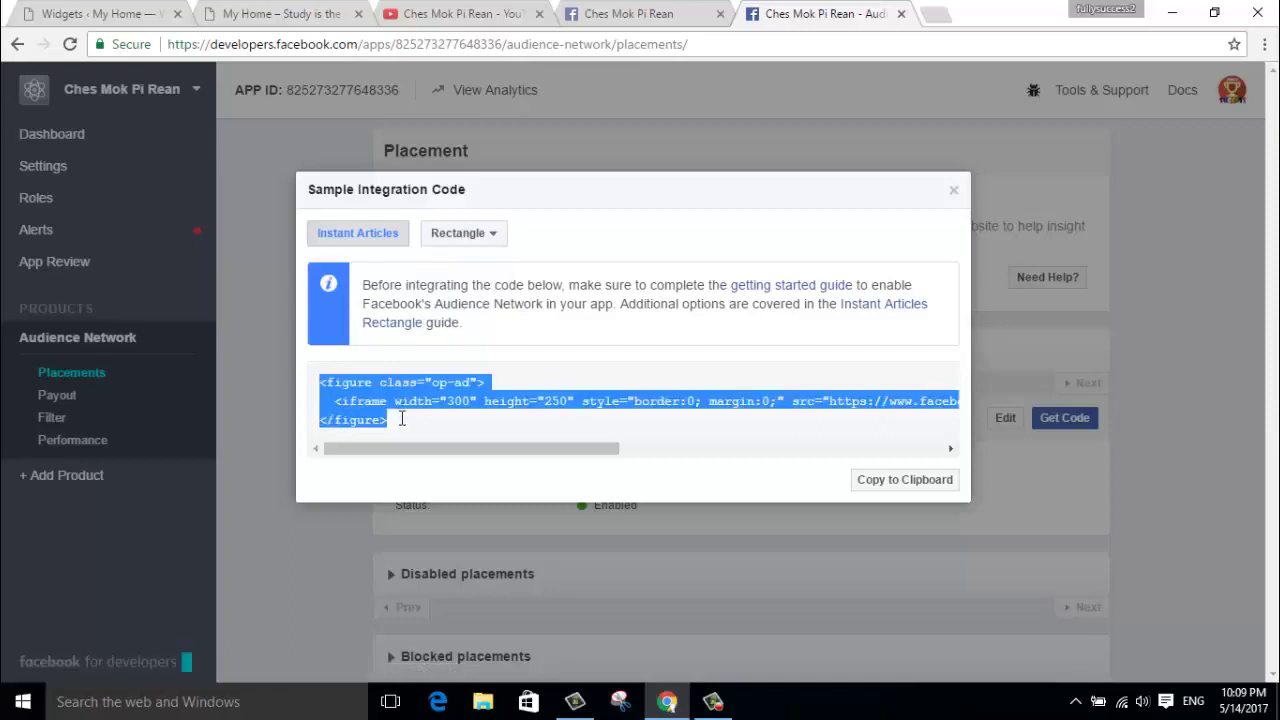
right_click(367, 405)
click(405, 420)
Paste the 300x250 ad code into the sidebar Text widget's content, then save and close the widget
click(133, 17)
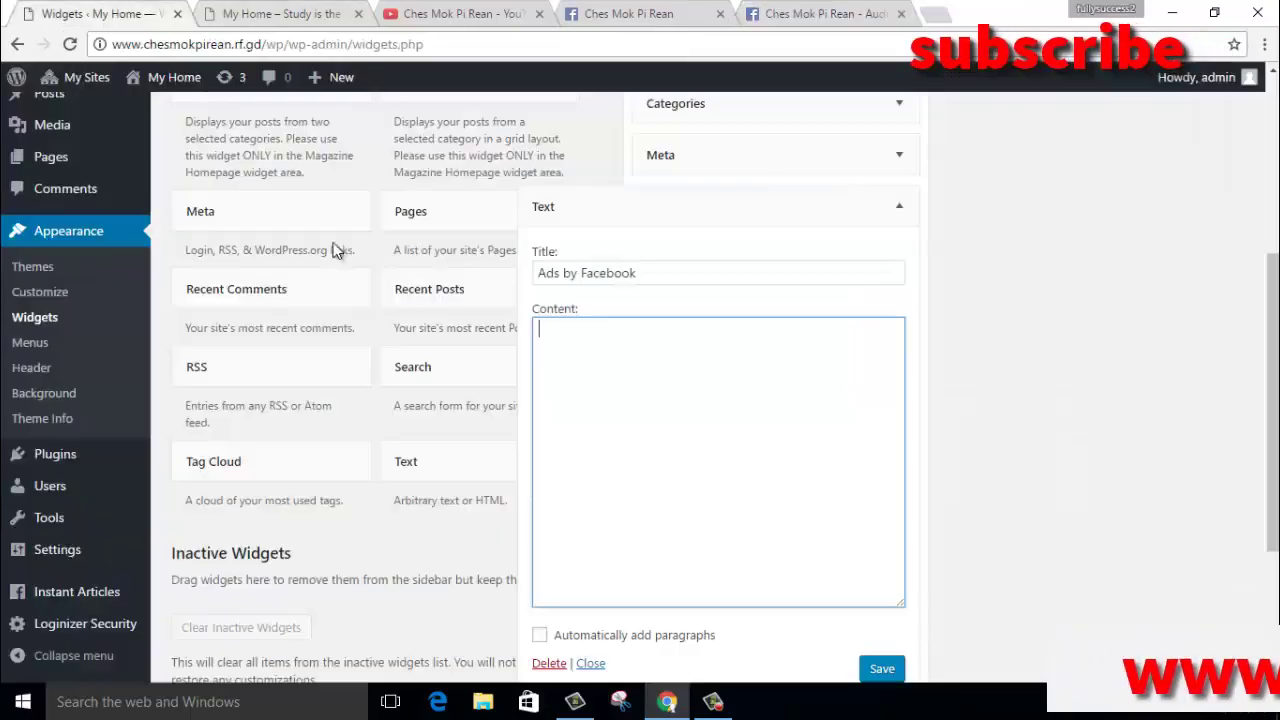
right_click(565, 338)
click(600, 449)
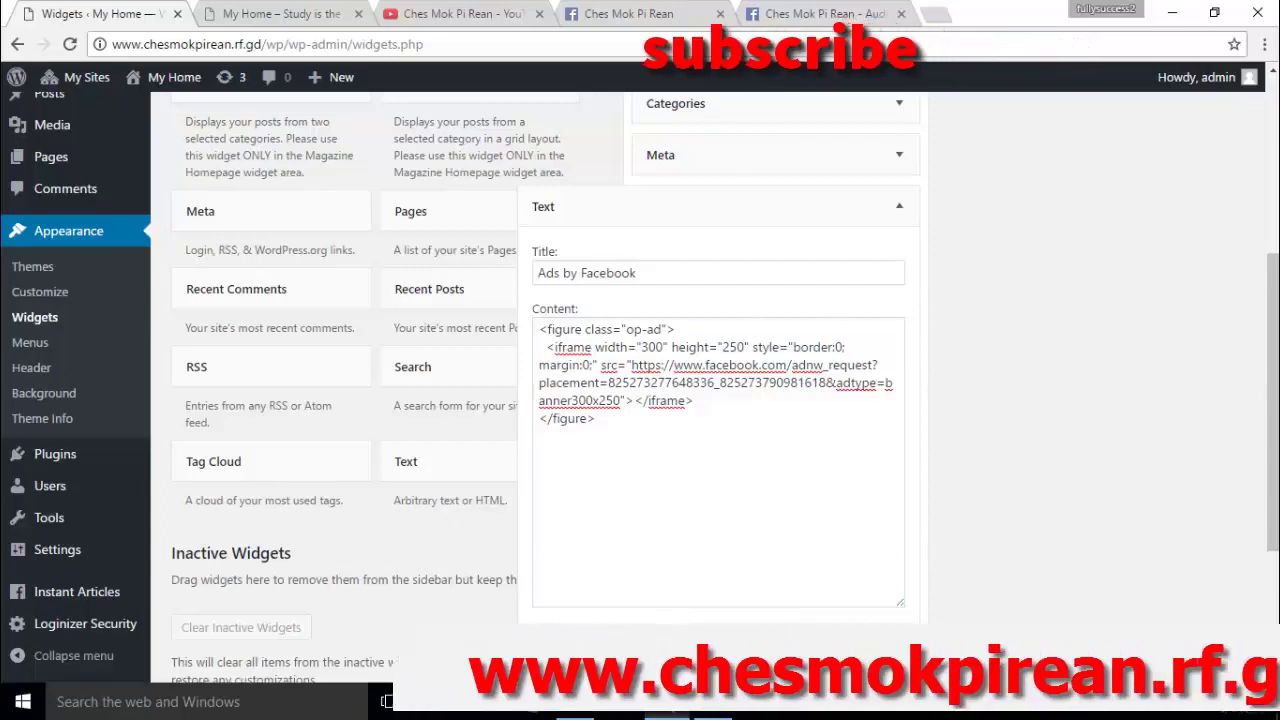
scroll(849, 480, down, 2)
click(866, 489)
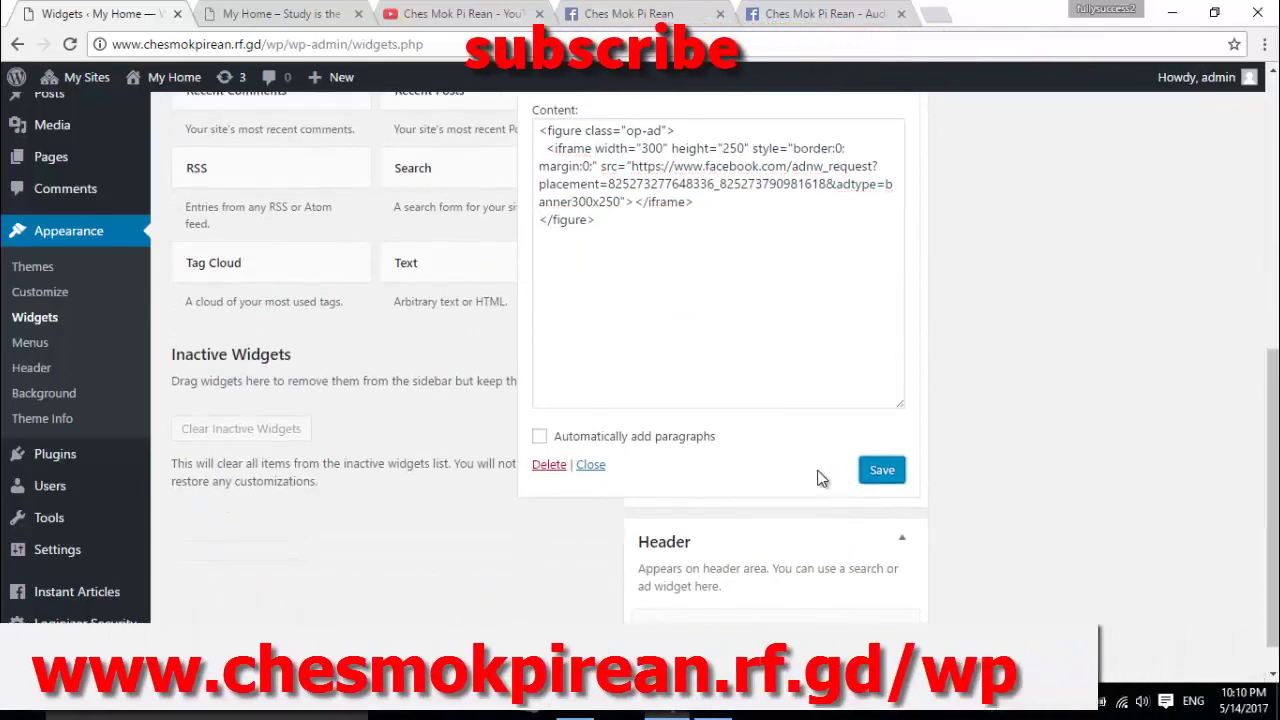
click(590, 466)
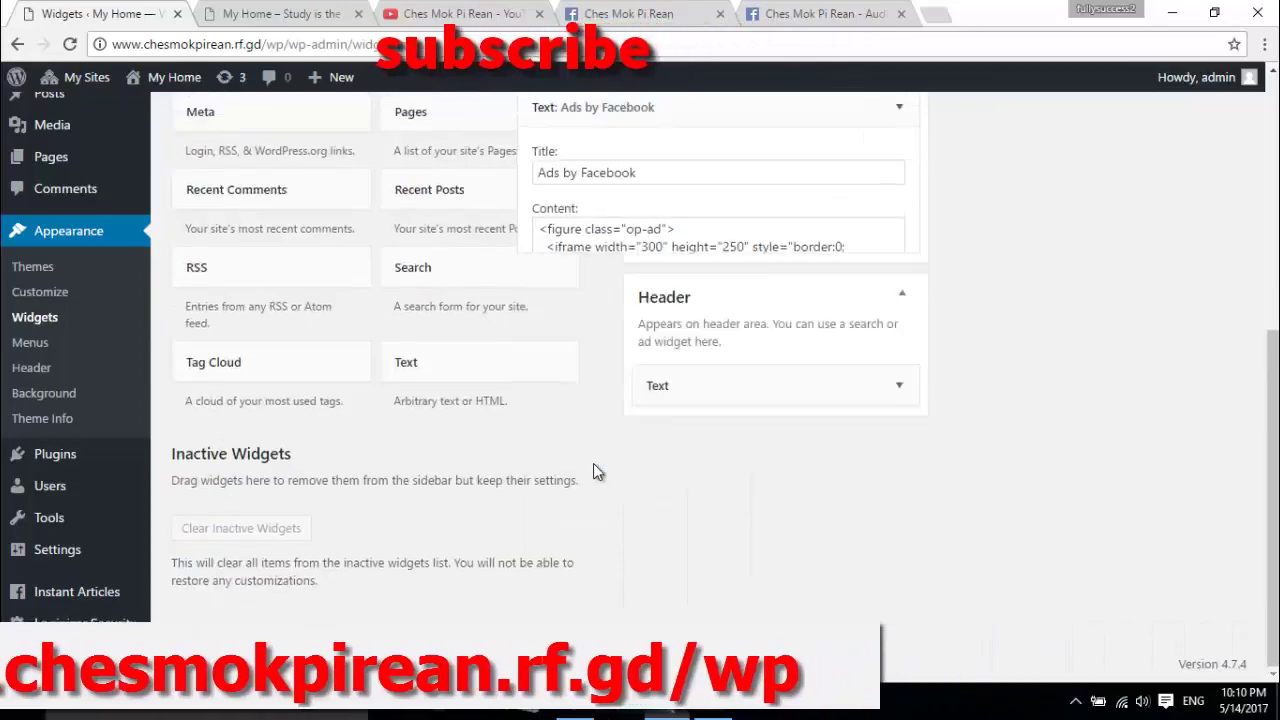
Reload the site's home page and look for the Ads by Facebook section below Meta in the sidebar
click(282, 18)
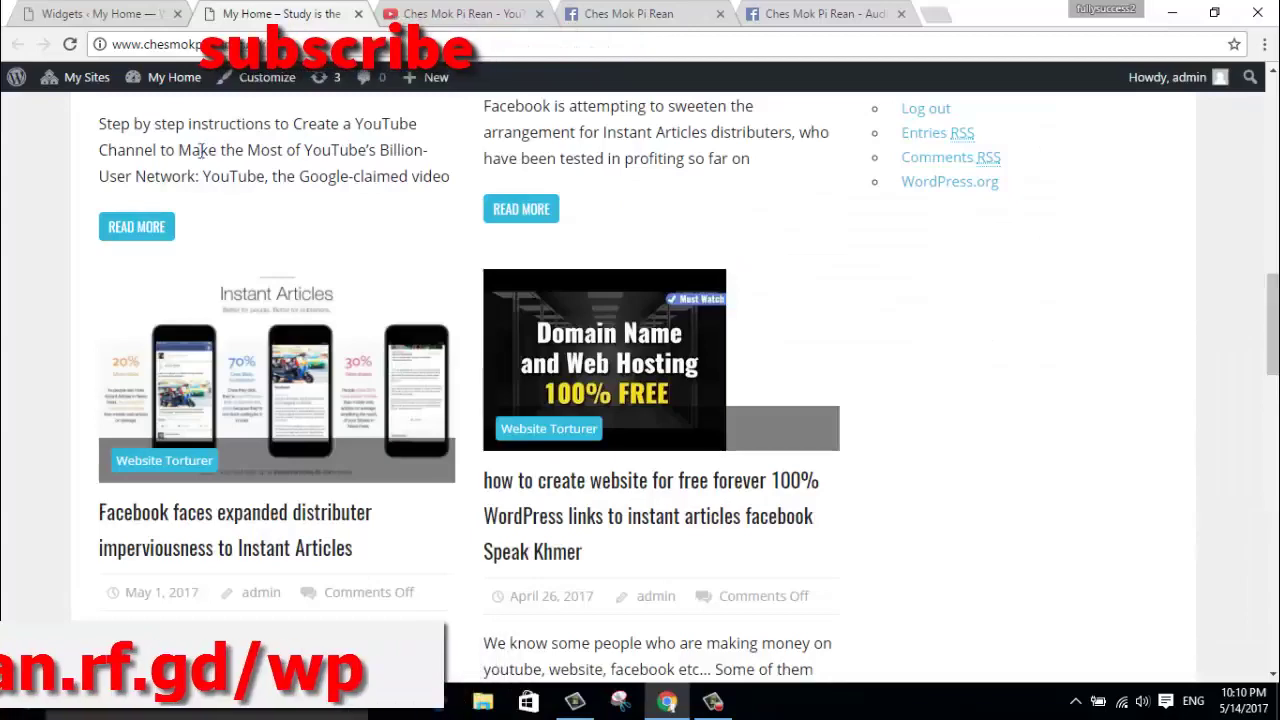
scroll(1275, 327, up, 2)
scroll(1275, 327, down, 1)
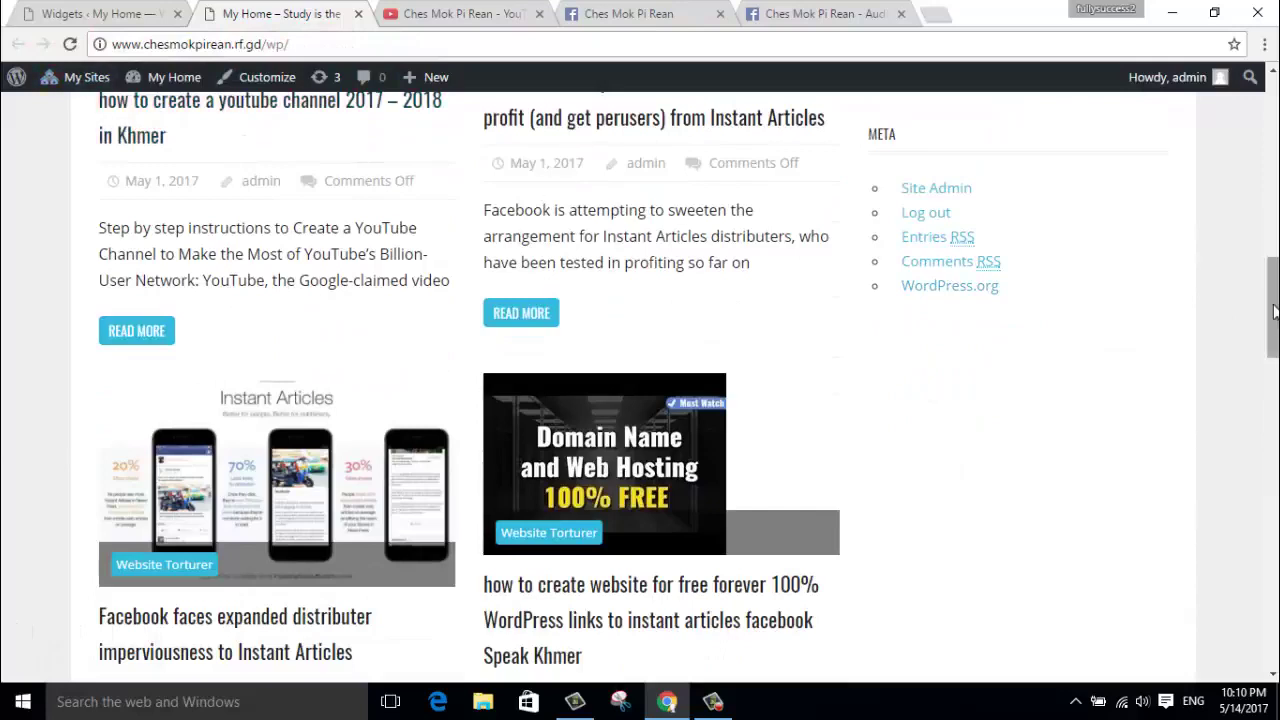
scroll(1275, 312, up, 1)
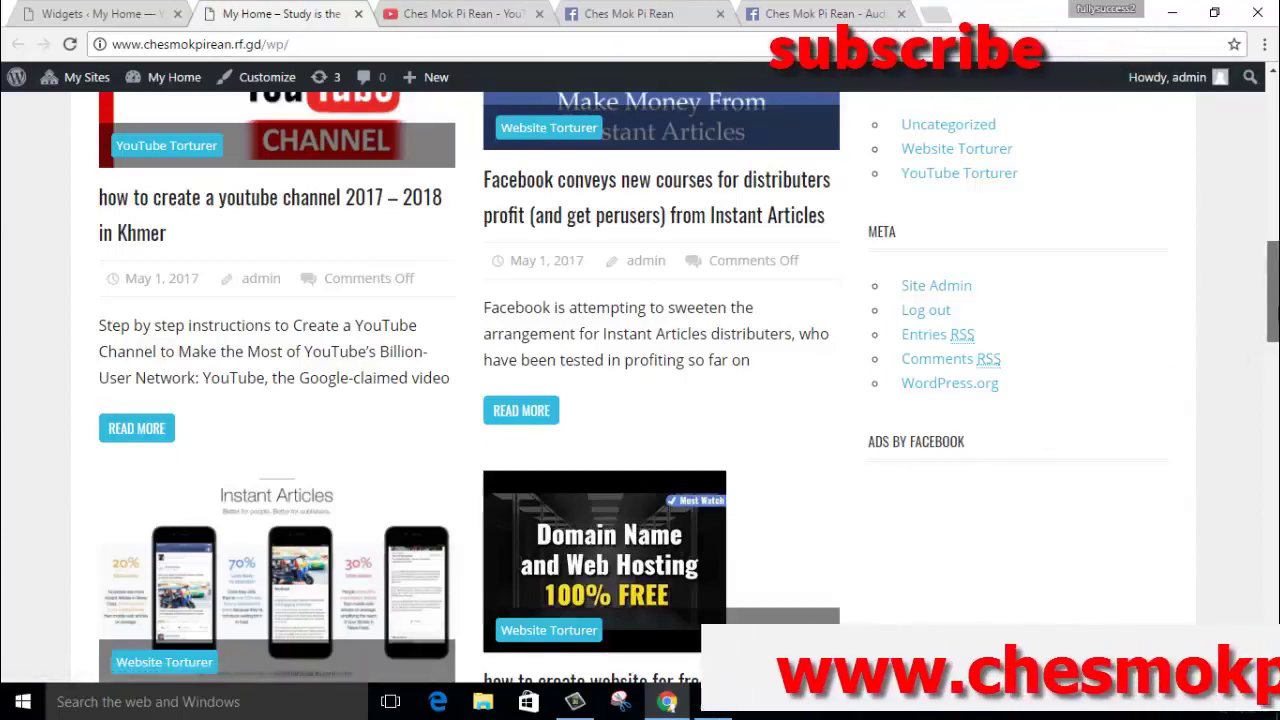
scroll(1275, 285, down, 4)
Compare the banner ad in the home page header with the Ads by Facebook area in the sidebar
scroll(1275, 285, up, 12)
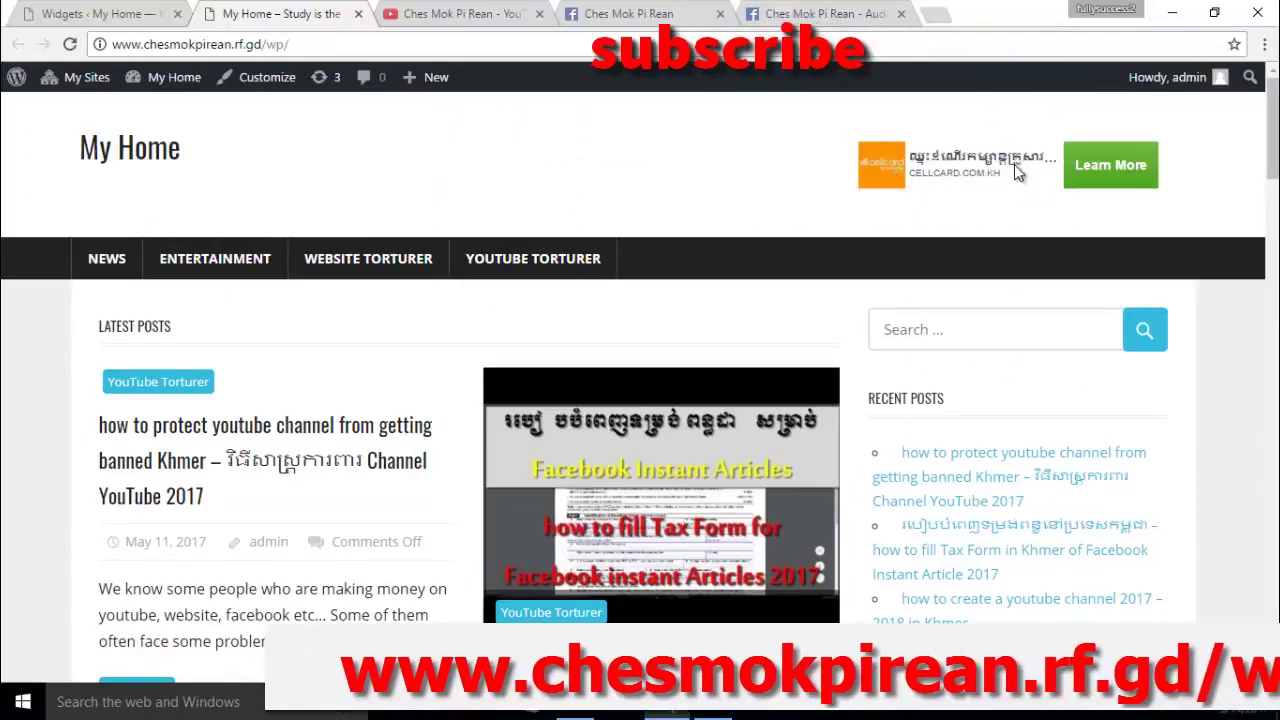
scroll(1275, 285, down, 14)
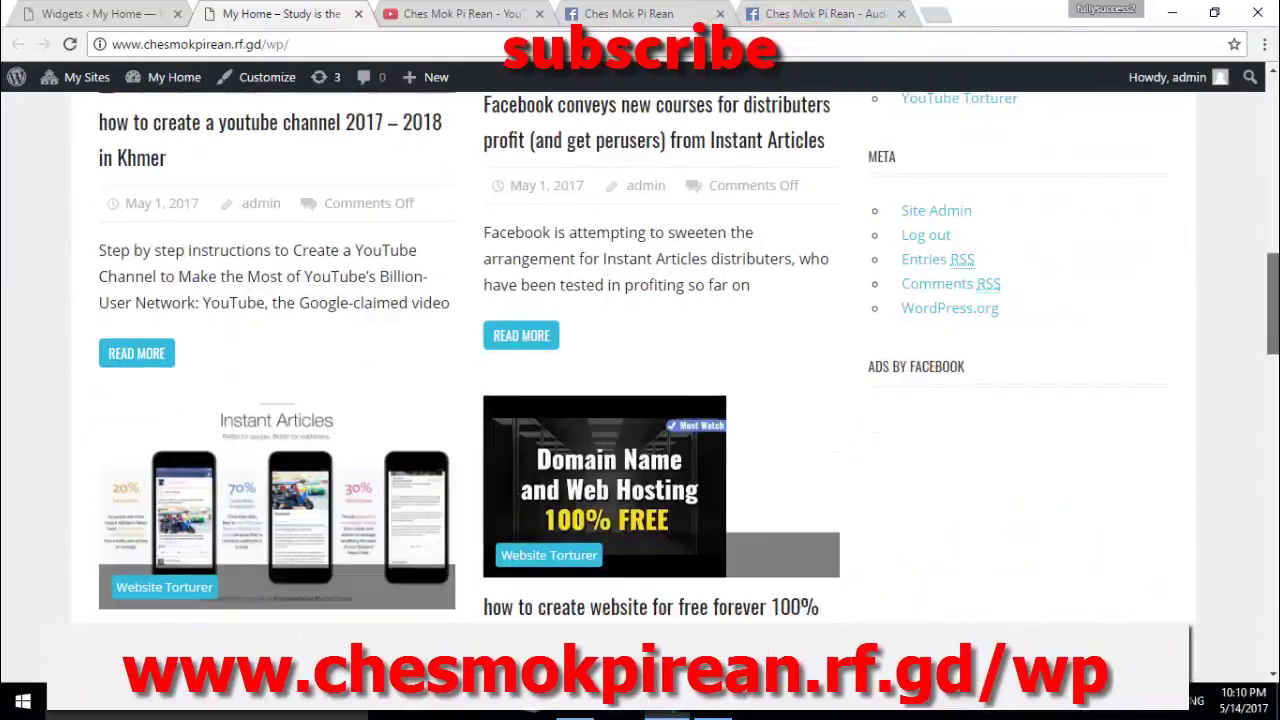
scroll(1275, 285, up, 5)
scroll(906, 323, up, 1)
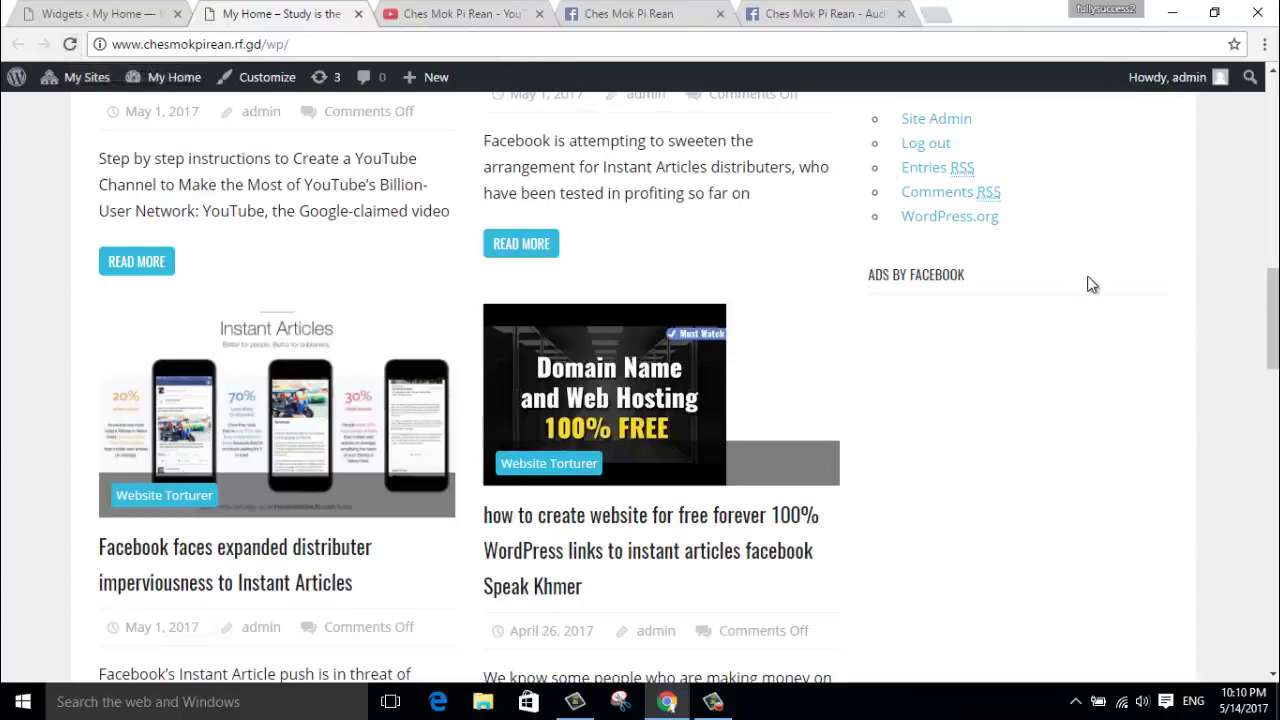
scroll(1215, 361, down, 2)
scroll(1215, 361, up, 3)
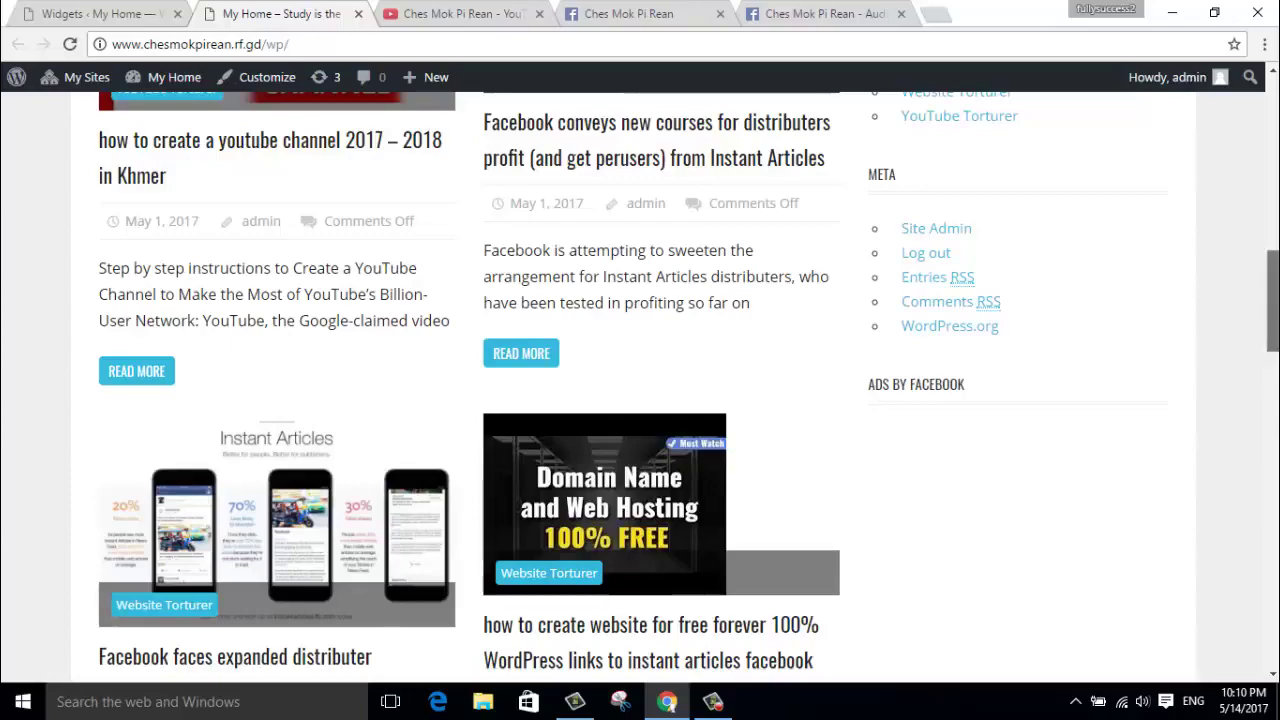
scroll(640, 388, down, 6)
scroll(640, 388, up, 8)
scroll(640, 388, up, 7)
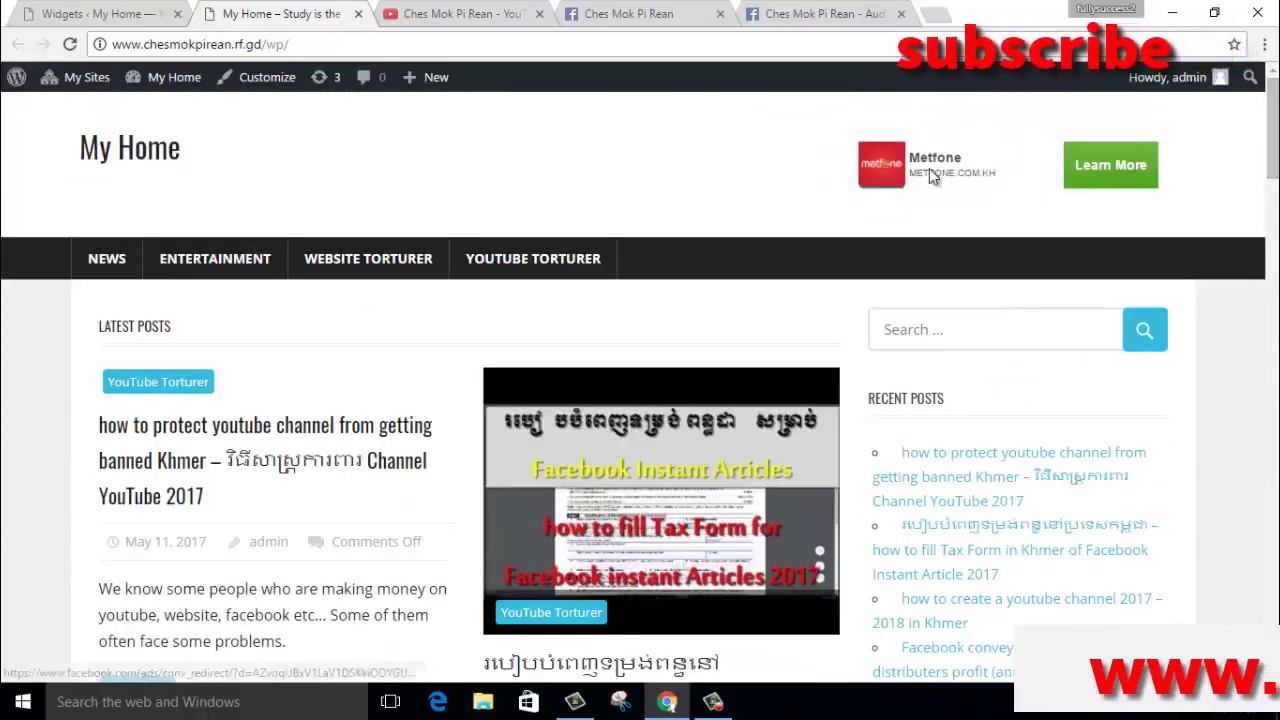
drag(1268, 150, 1258, 338)
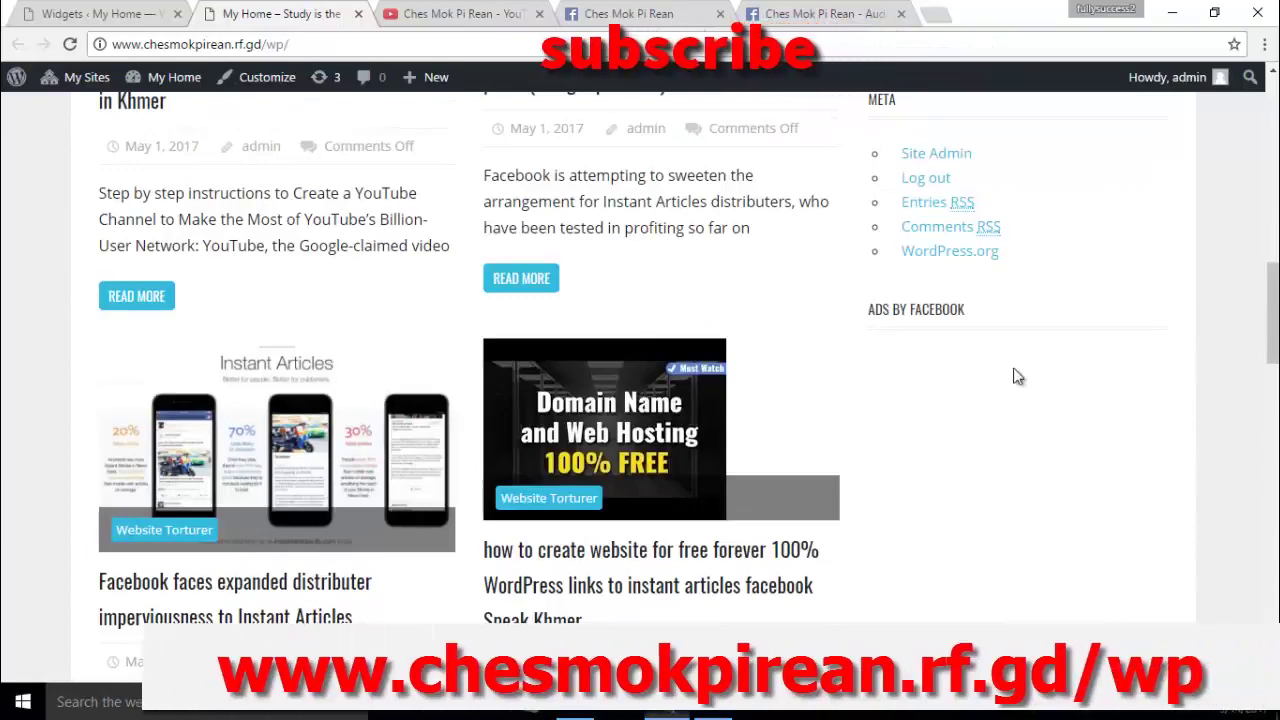
mouse_move(1270, 312)
mouse_down()
mouse_move(1270, 352)
mouse_move(1270, 315)
mouse_up()
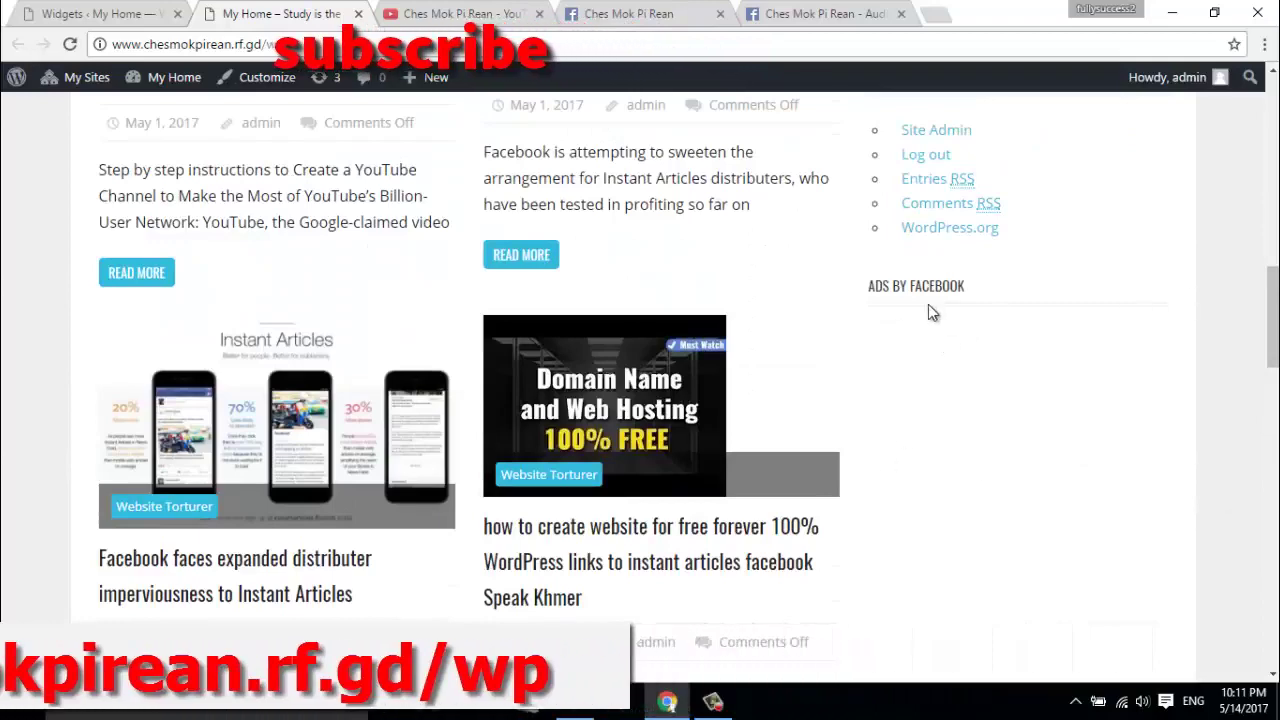
drag(1268, 306, 1268, 130)
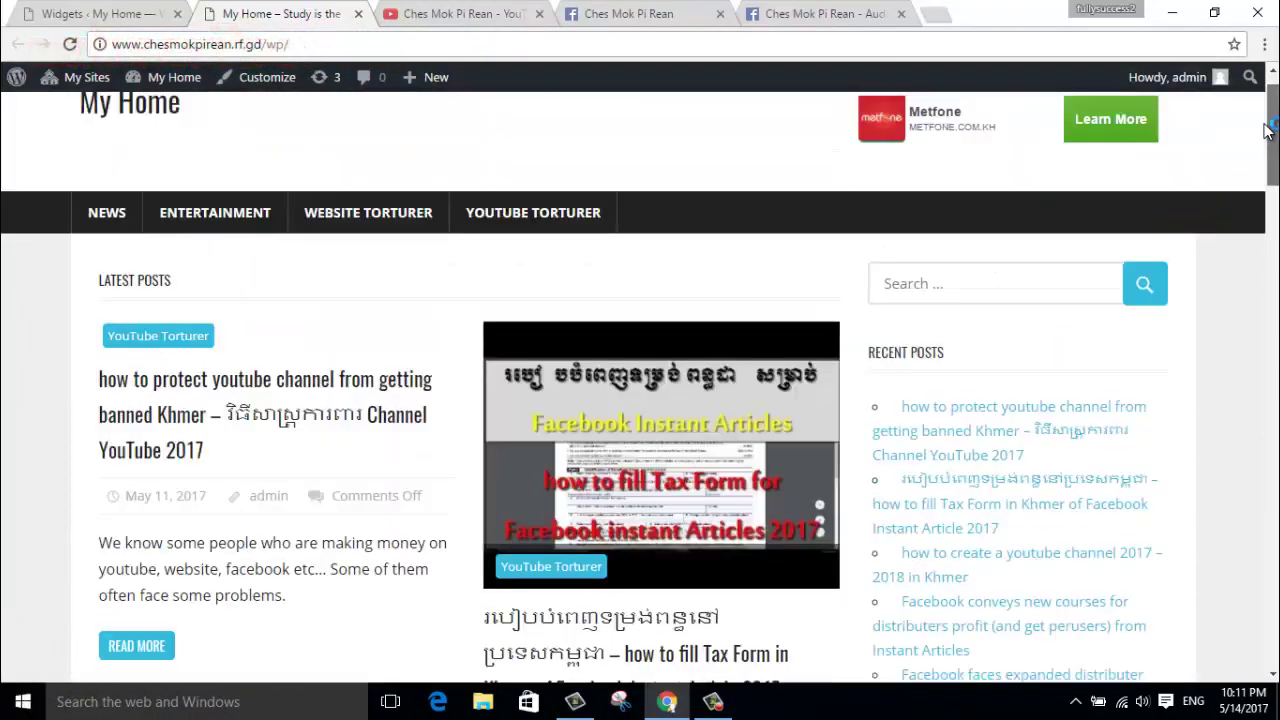
scroll(1273, 168, down, 5)
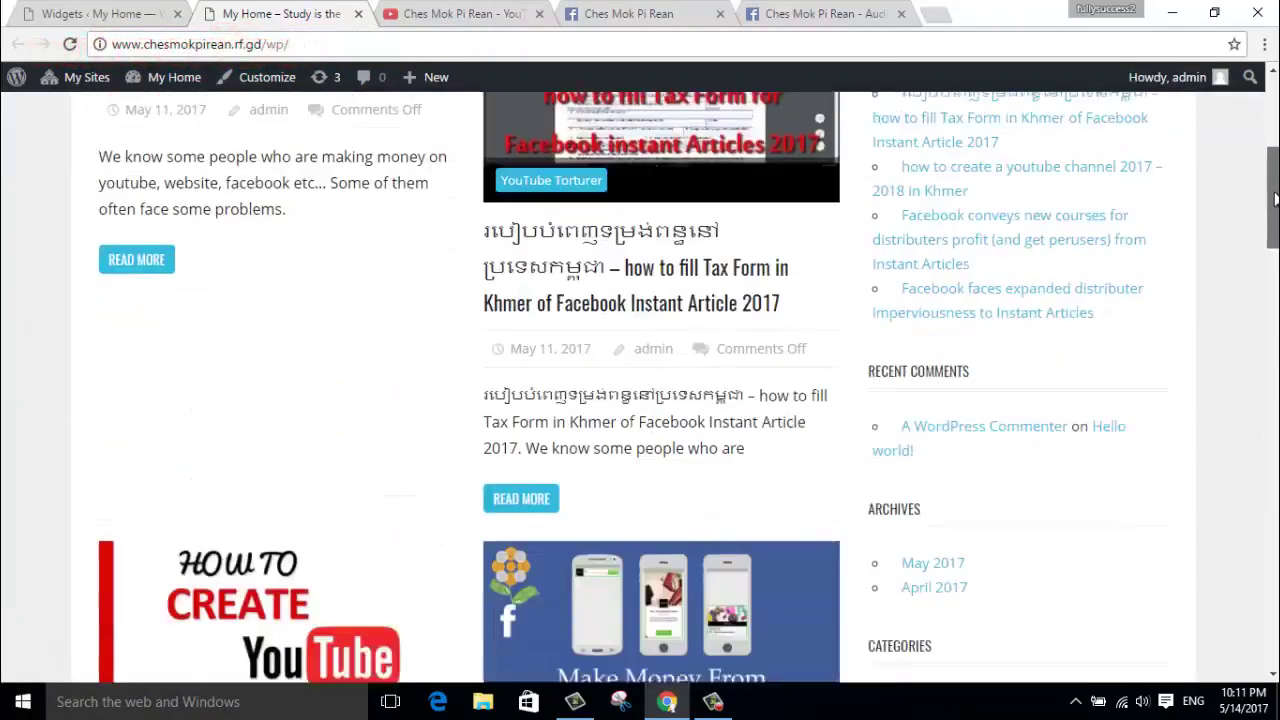
scroll(1273, 168, up, 1)
Open the post about protecting a YouTube channel from getting banned and check the Ads by Facebook section in its sidebar
drag(1273, 168, 1273, 108)
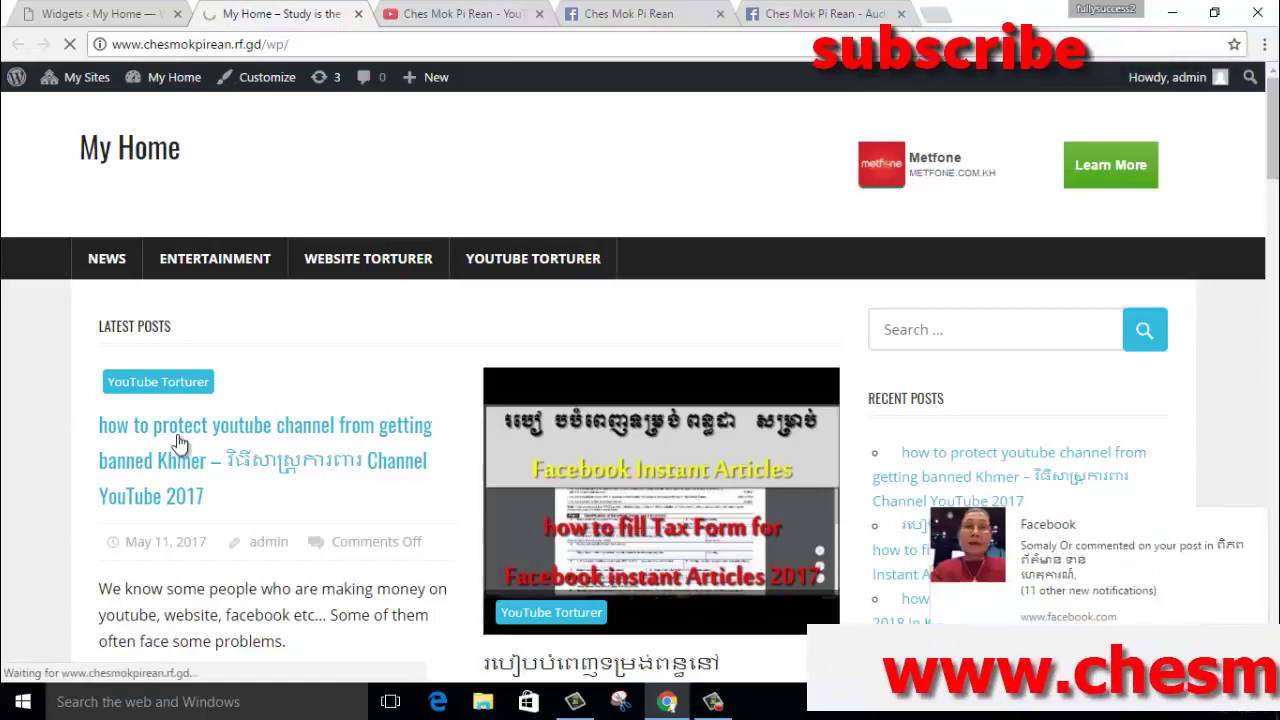
click(1255, 520)
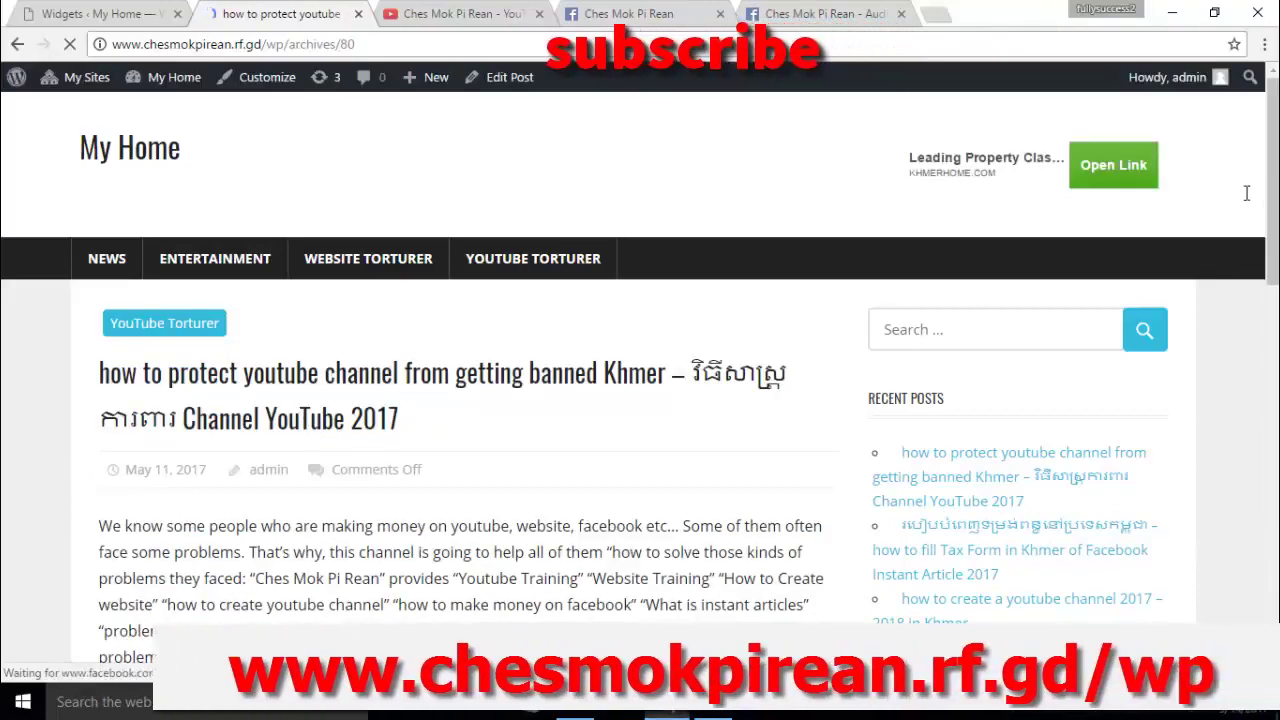
scroll(640, 400, down, 2)
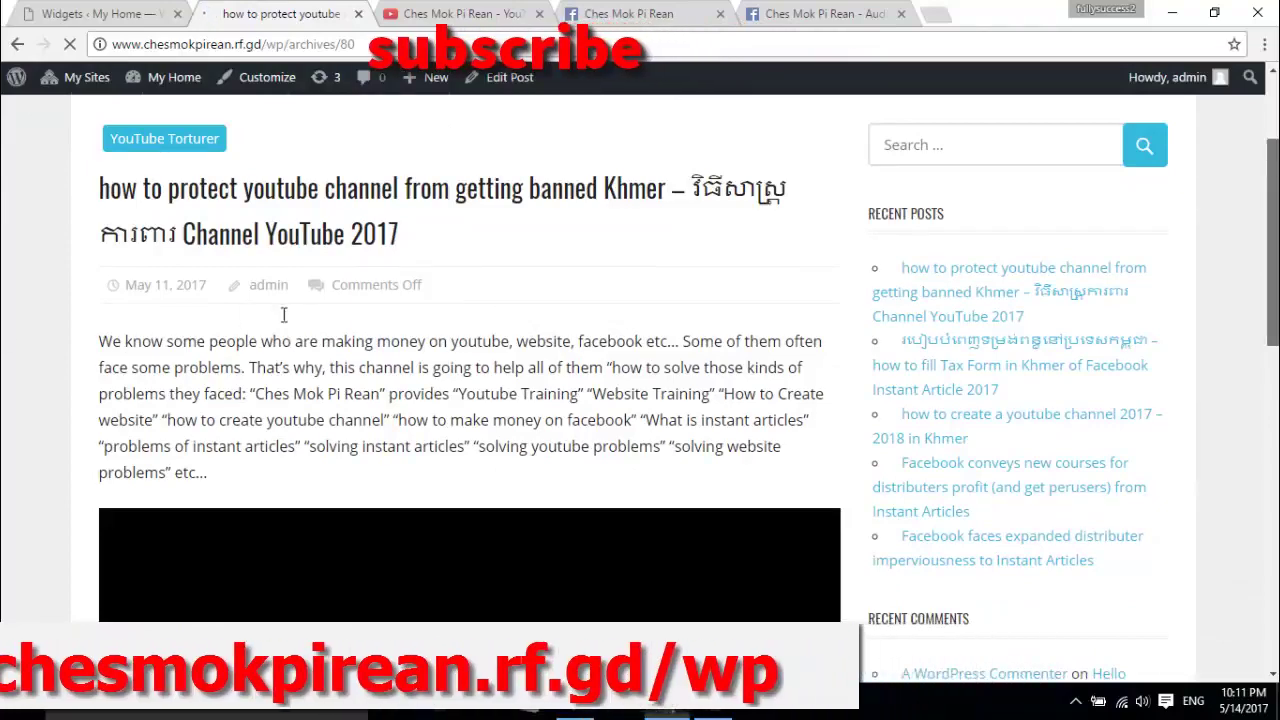
scroll(297, 503, down, 1)
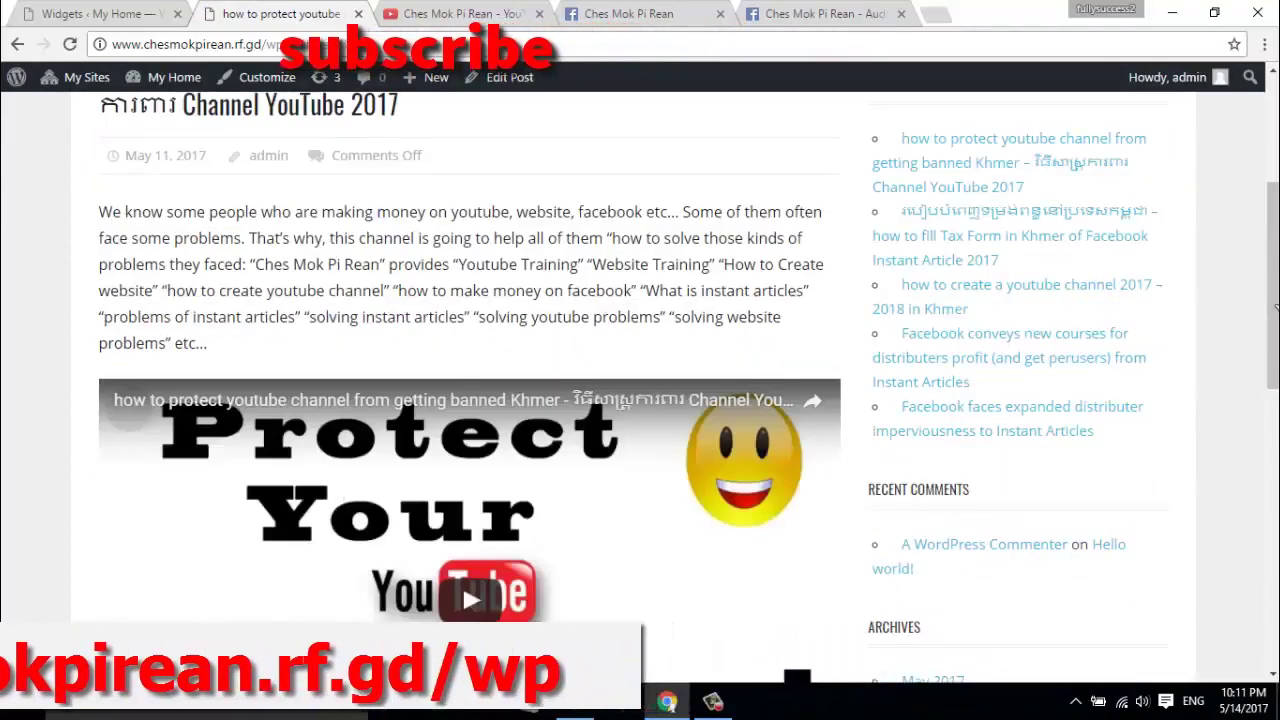
scroll(470, 400, down, 3)
scroll(462, 208, down, 5)
scroll(462, 208, up, 1)
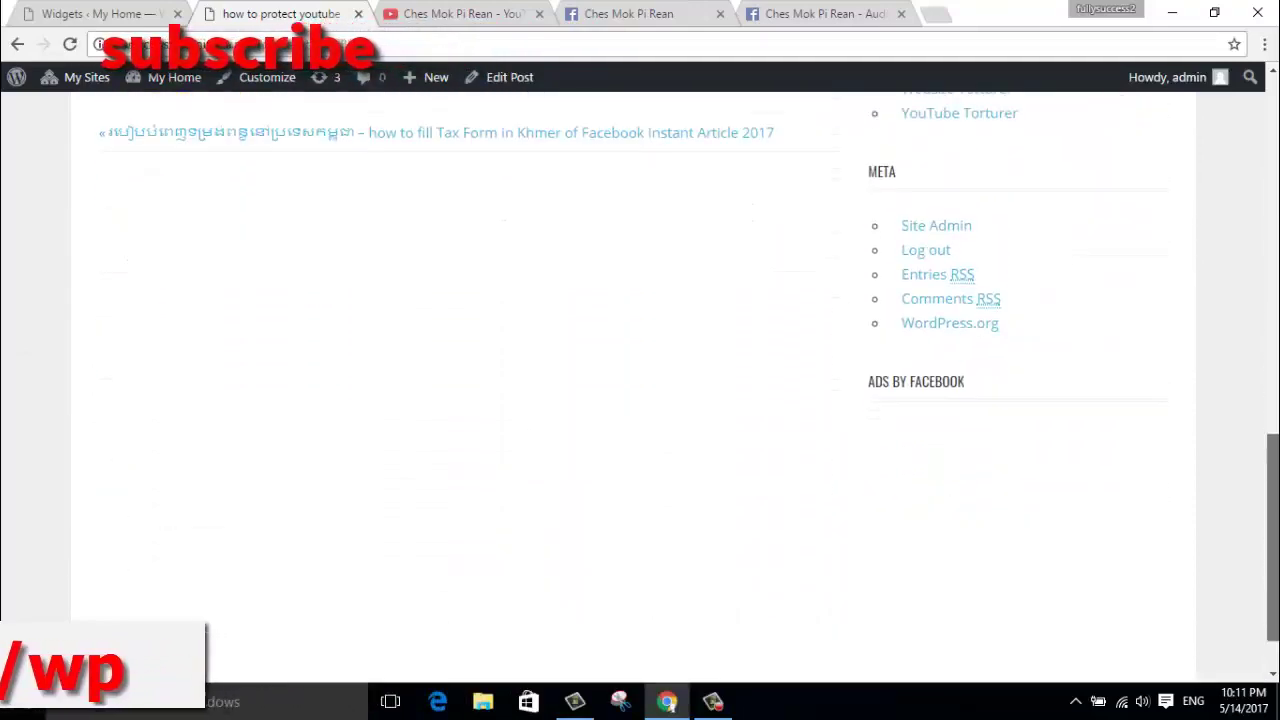